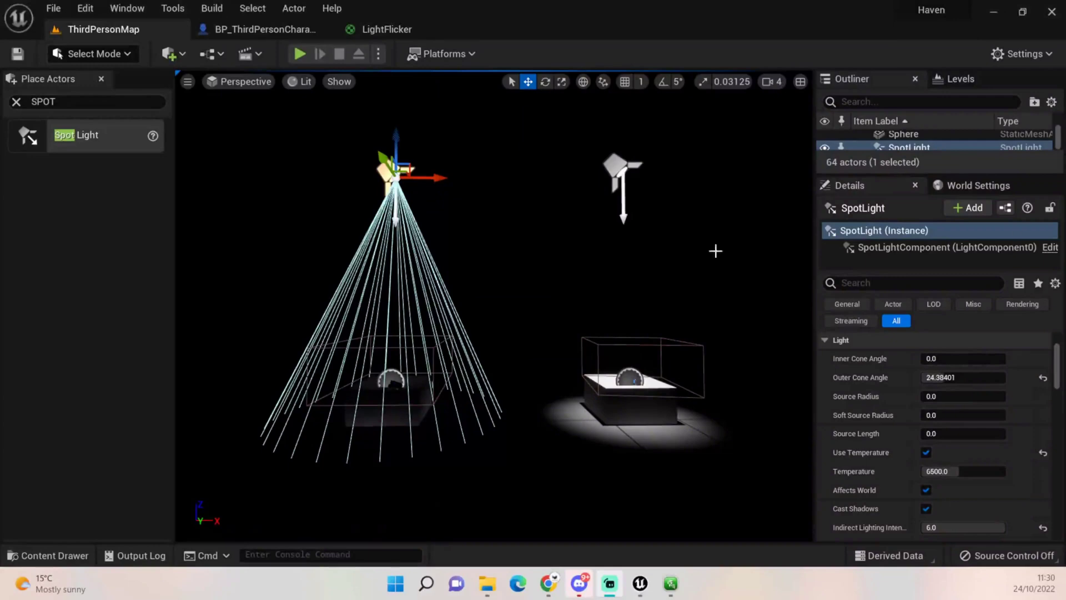
Step: Inspect the level by selecting the back wall and floor around the two display cases
{"action": "left_click", "coordinate": [624, 274]}
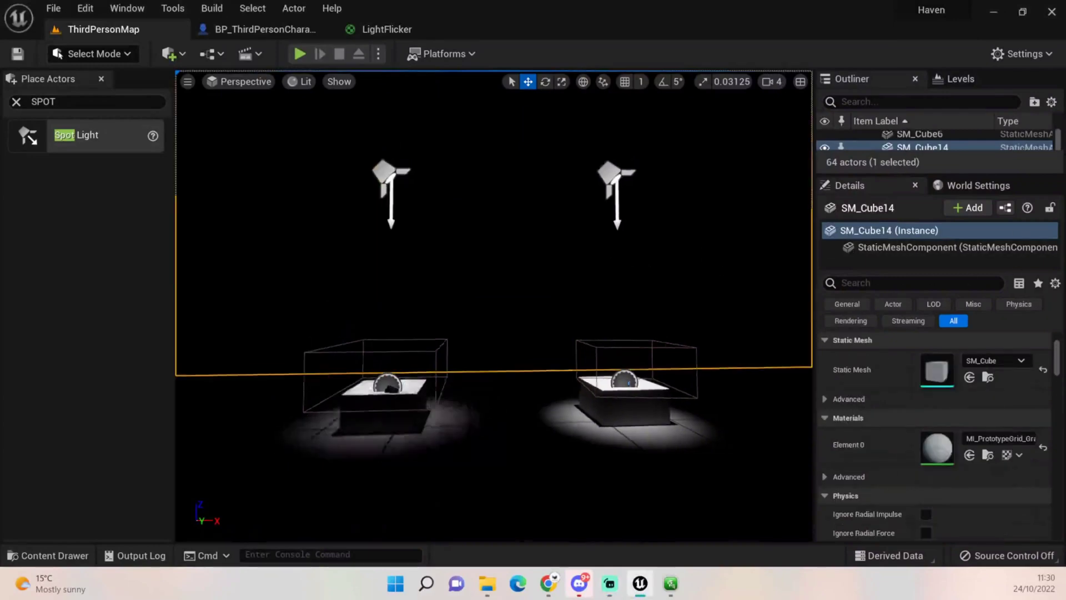
{"action": "right_click_drag", "start_coordinate": [618, 262], "coordinate": [618, 262]}
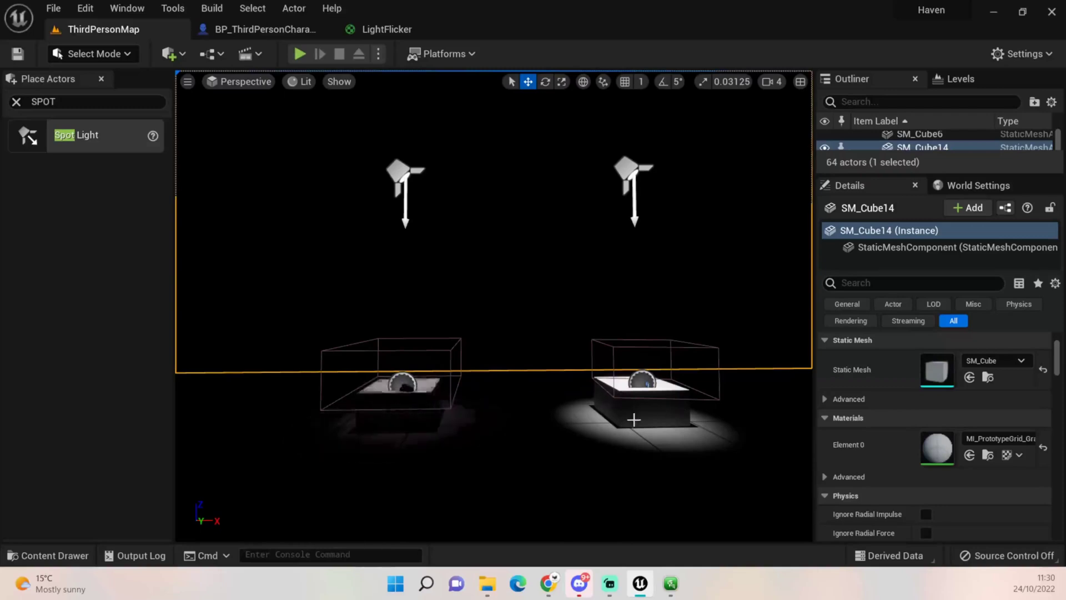
{"action": "left_click", "coordinate": [542, 463]}
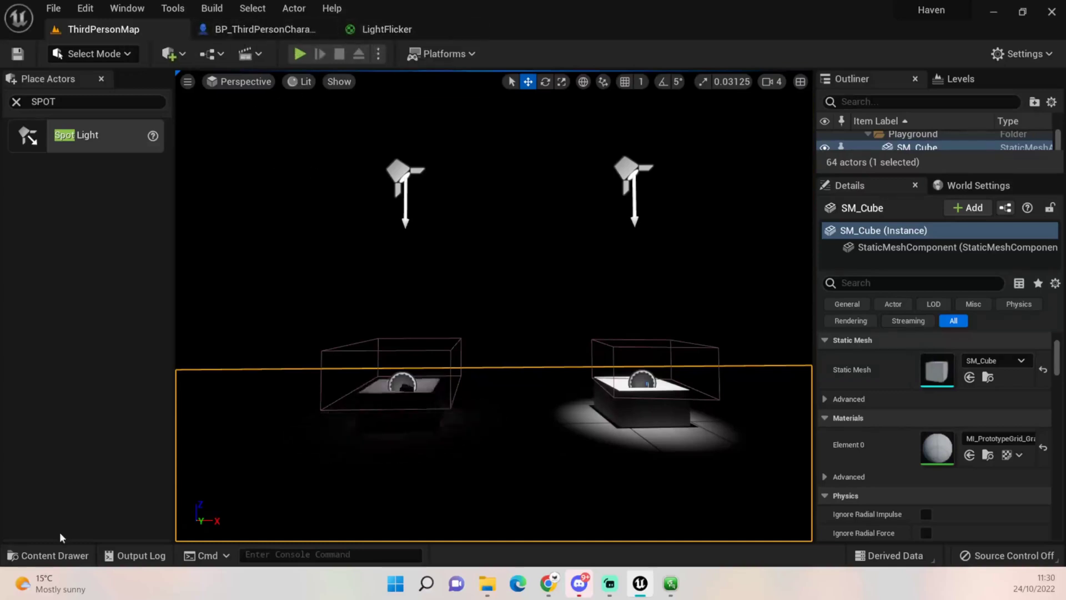
Step: Create a new material named LightFlickerTut_MAT in the Materials folder
{"action": "left_click", "coordinate": [53, 556]}
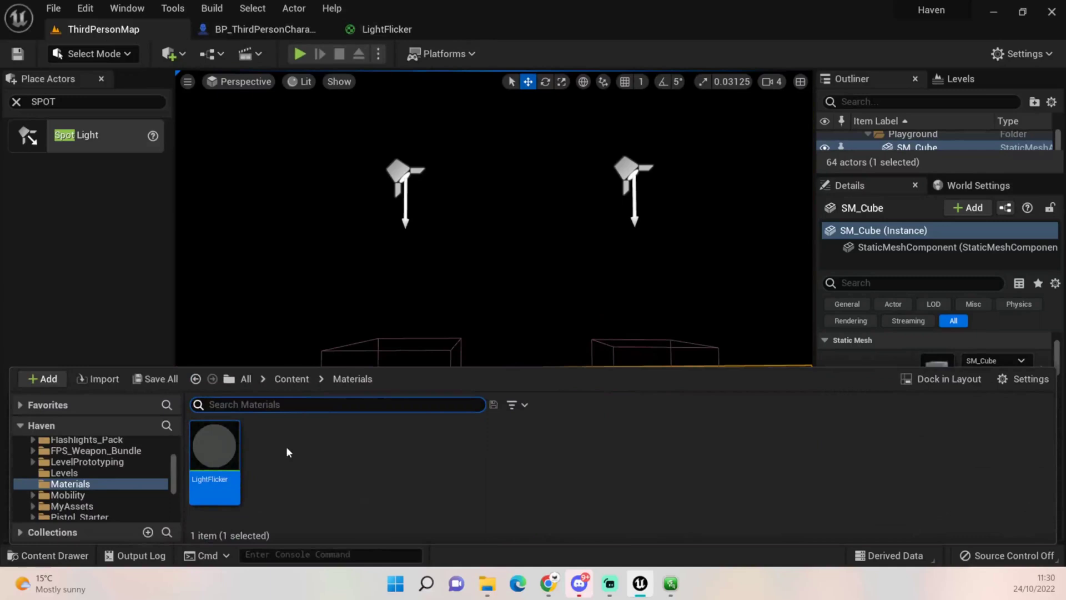
{"action": "right_click", "coordinate": [285, 446]}
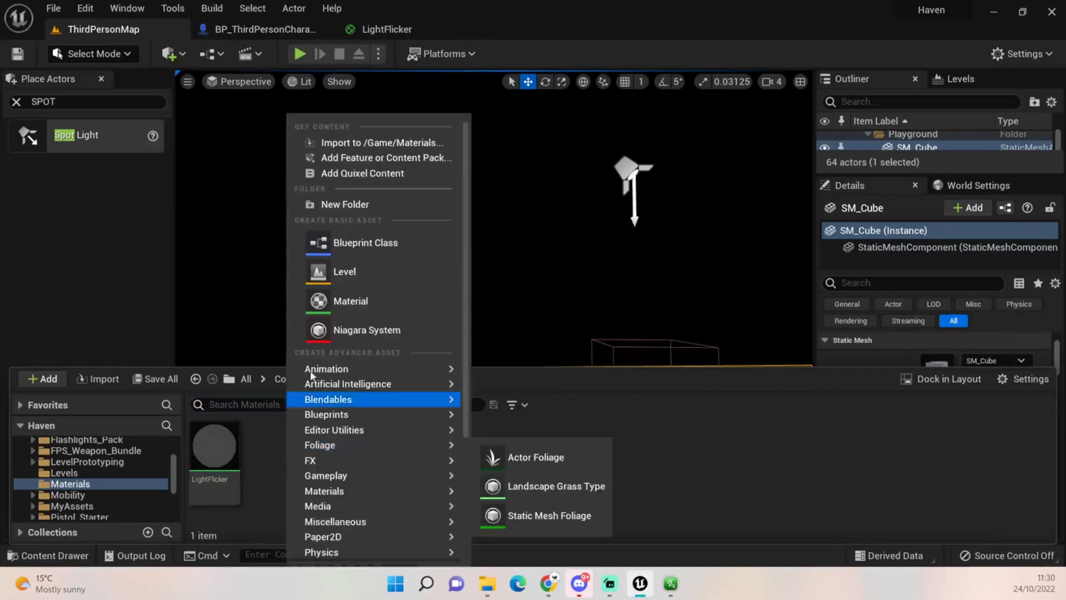
{"action": "left_click", "coordinate": [356, 304]}
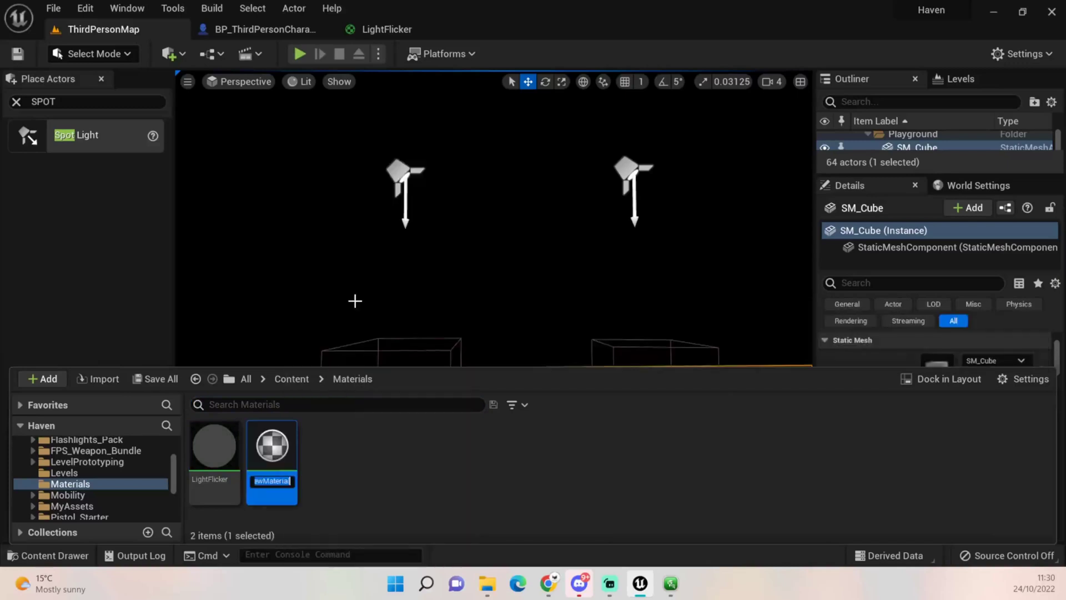
{"action": "type", "text": "LightFlickerTut"}
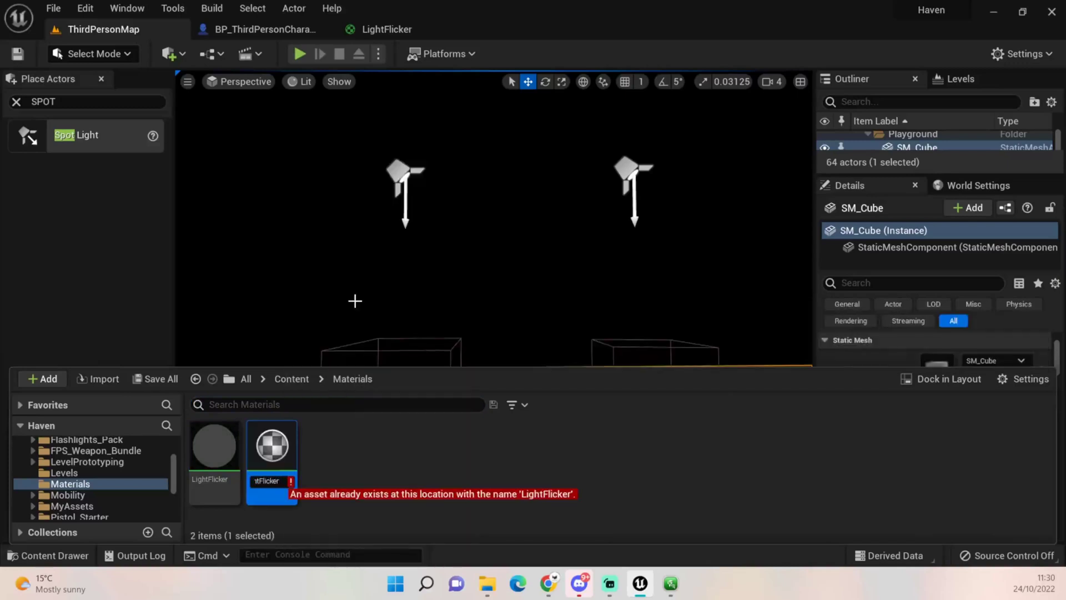
{"action": "type", "text": "_MAT"}
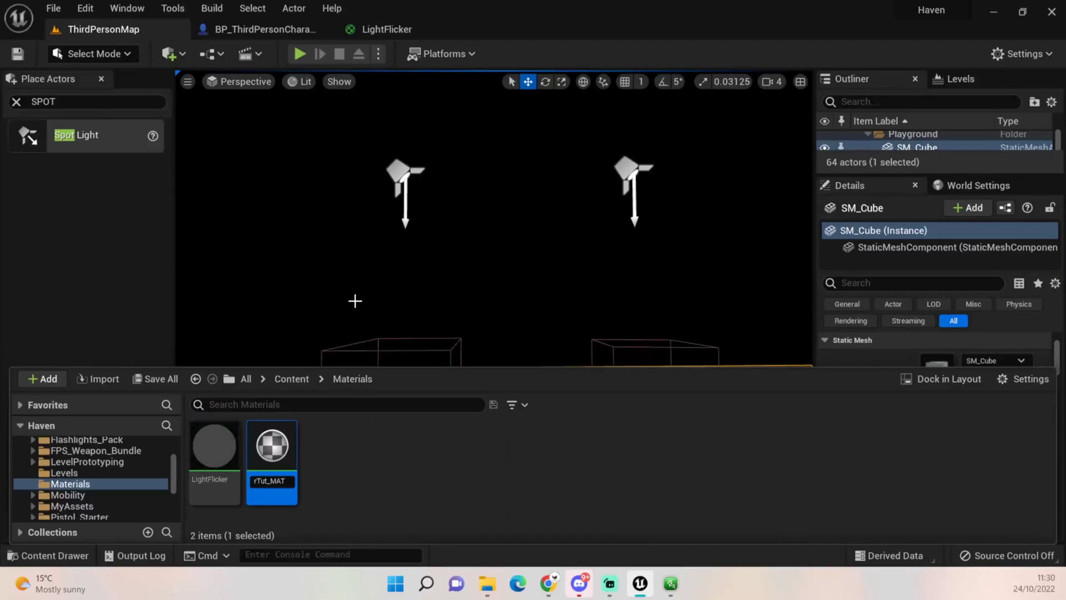
{"action": "key", "text": "Return"}
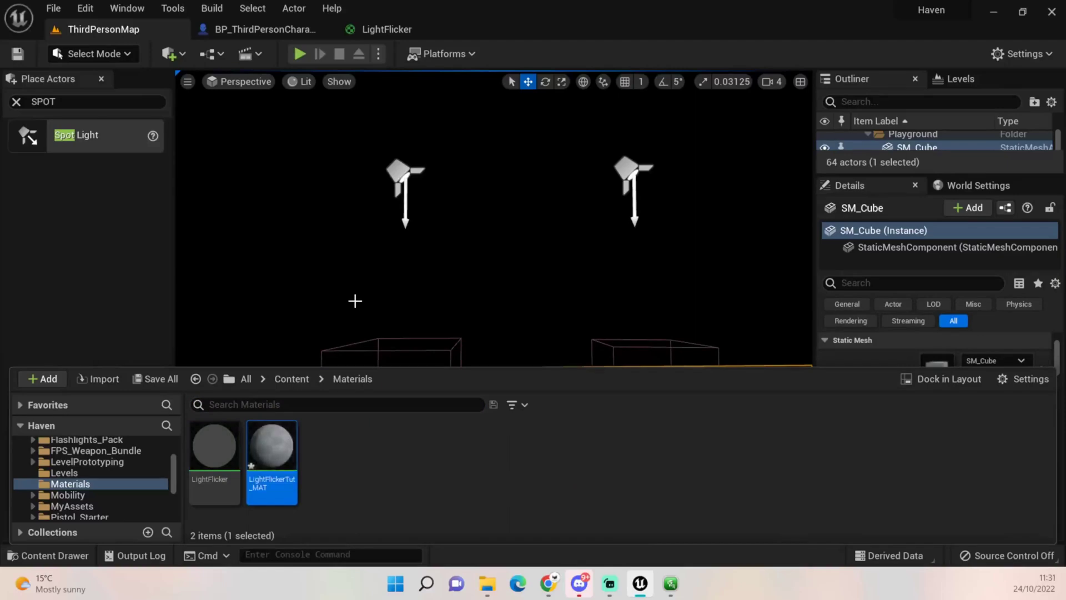
Step: Open LightFlickerTut_MAT in the material editor and set its Material Domain to Light Function
{"action": "double_click", "coordinate": [272, 453]}
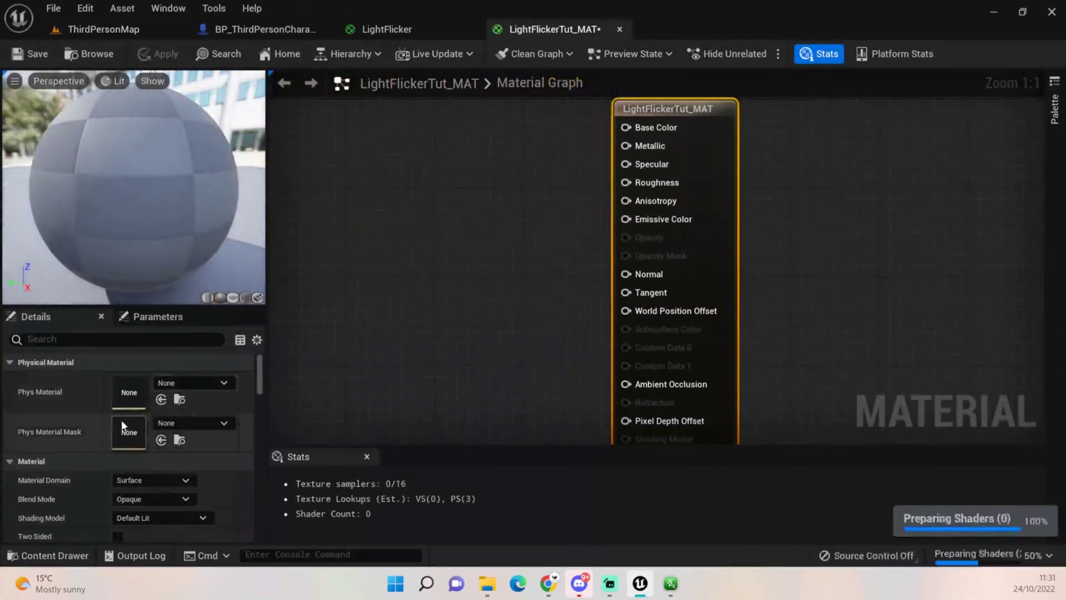
{"action": "scroll", "coordinate": [122, 417], "scroll_direction": "down", "scroll_amount": 3}
{"action": "scroll", "coordinate": [149, 417], "scroll_direction": "up", "scroll_amount": 1}
{"action": "left_click", "coordinate": [158, 413]}
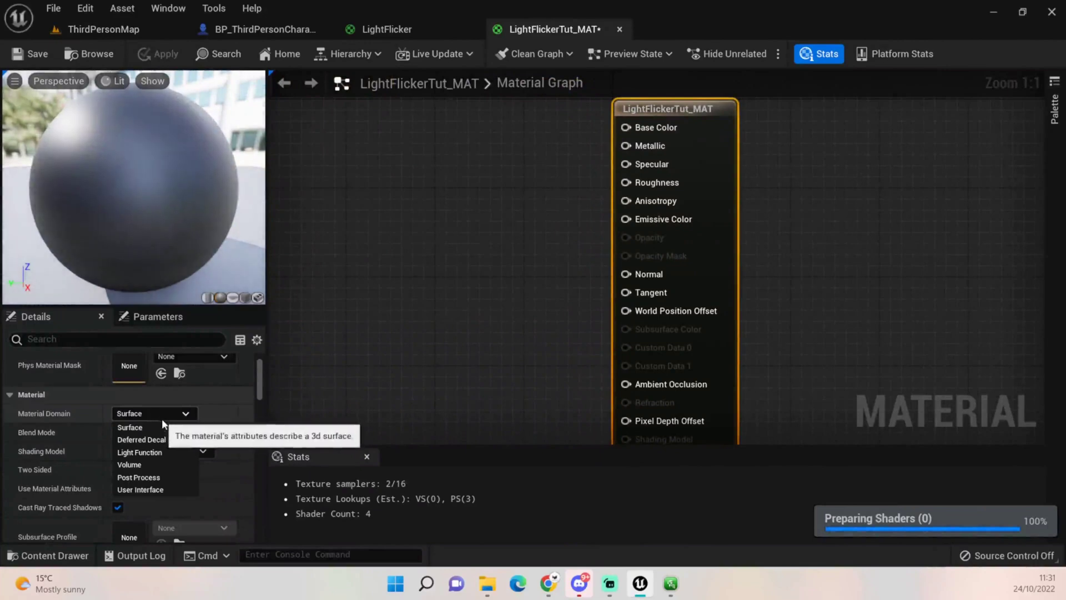
{"action": "left_click", "coordinate": [158, 452]}
{"action": "right_click_drag", "start_coordinate": [488, 342], "coordinate": [595, 265]}
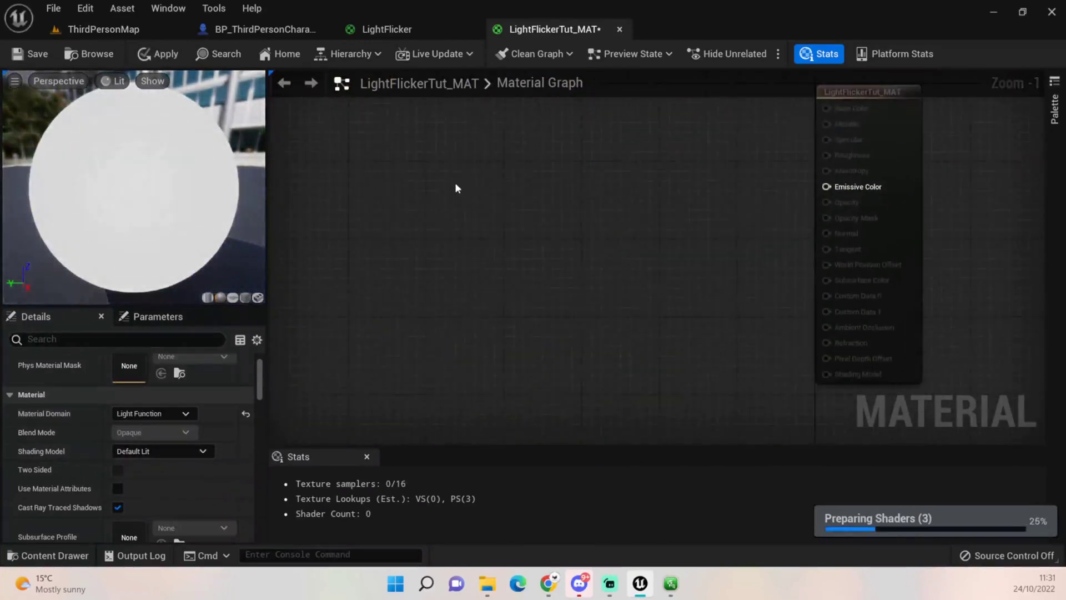
{"action": "right_click", "coordinate": [435, 170]}
Step: Add a Time node and a FlickerSpeed scalar parameter with default value 3
{"action": "type", "text": "Time"}
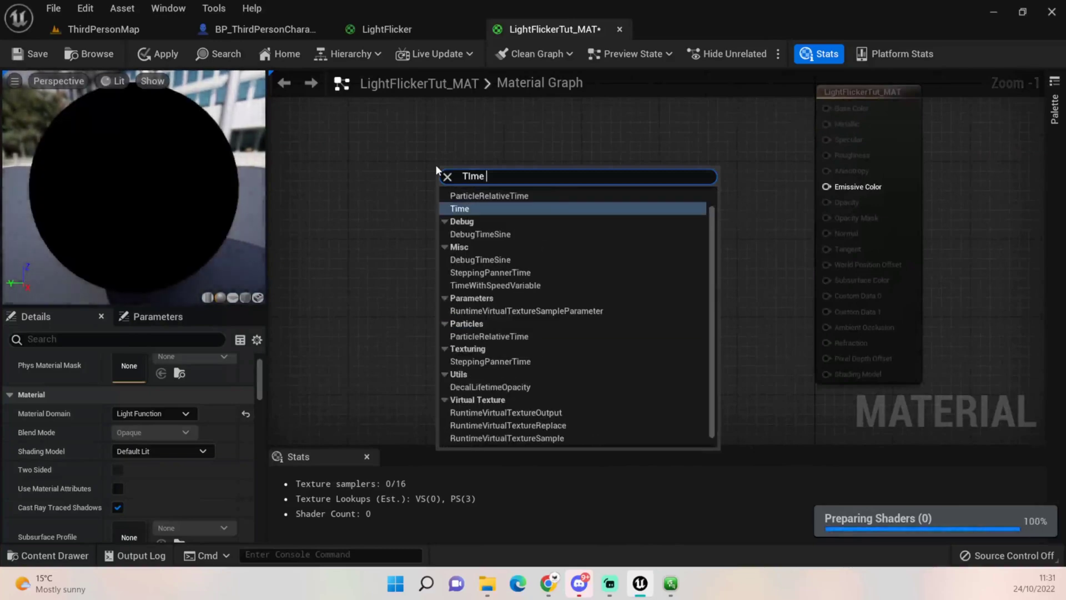
{"action": "key", "text": "Return"}
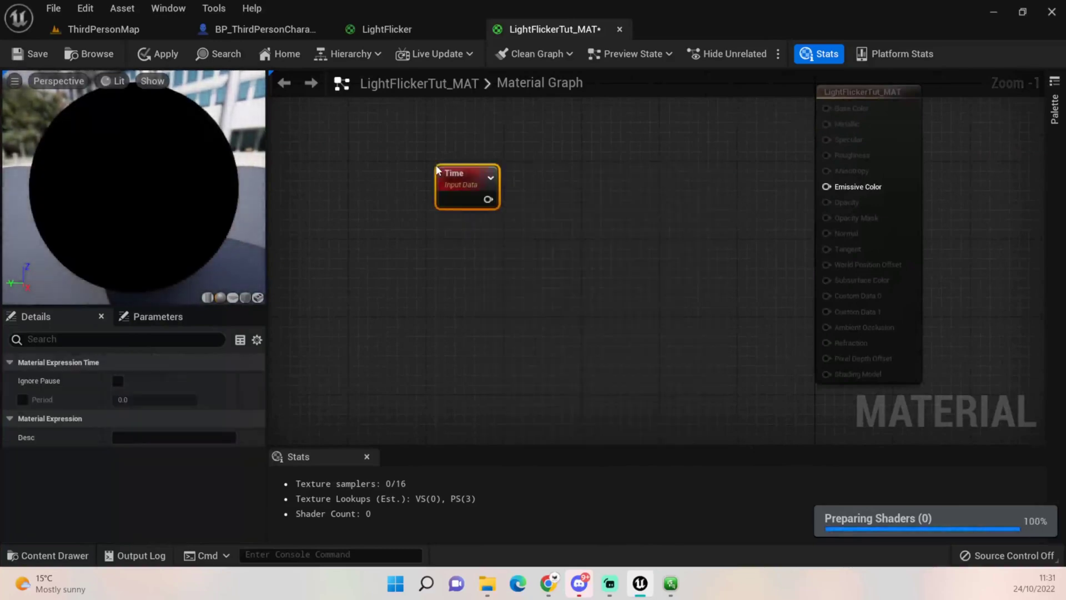
{"action": "left_click", "coordinate": [440, 241]}
{"action": "type", "text": "ss"}
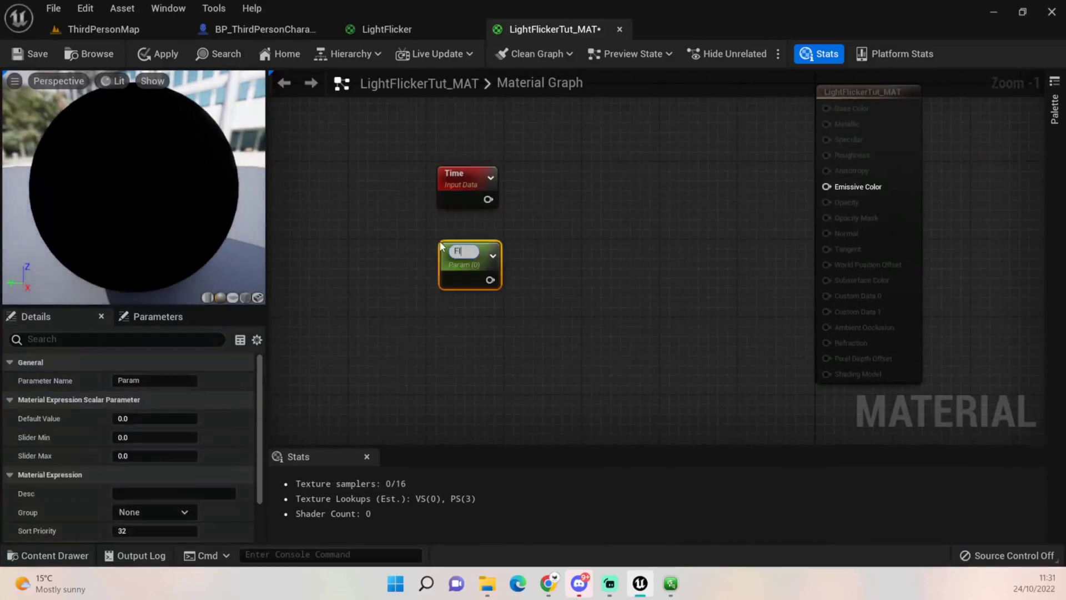
{"action": "type", "text": "icker"}
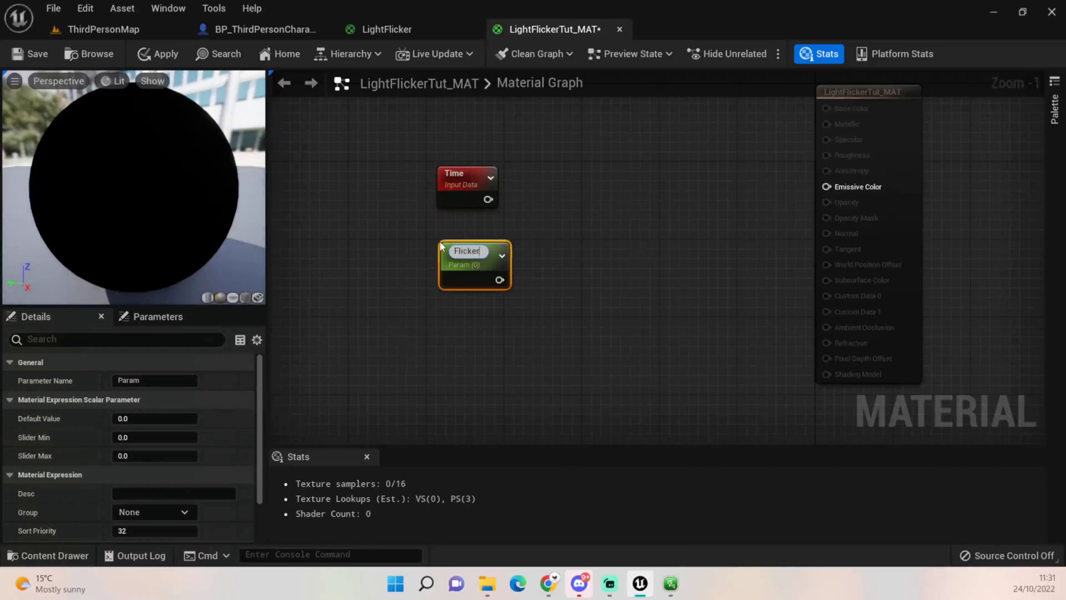
{"action": "type", "text": "Speed"}
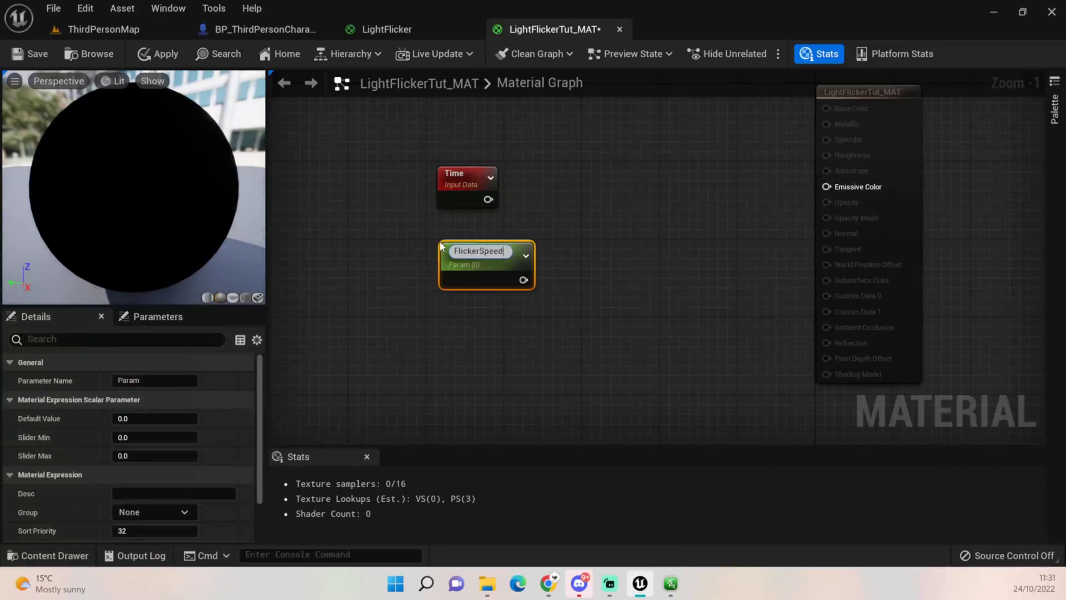
{"action": "key", "text": "Return"}
{"action": "left_click", "coordinate": [159, 418]}
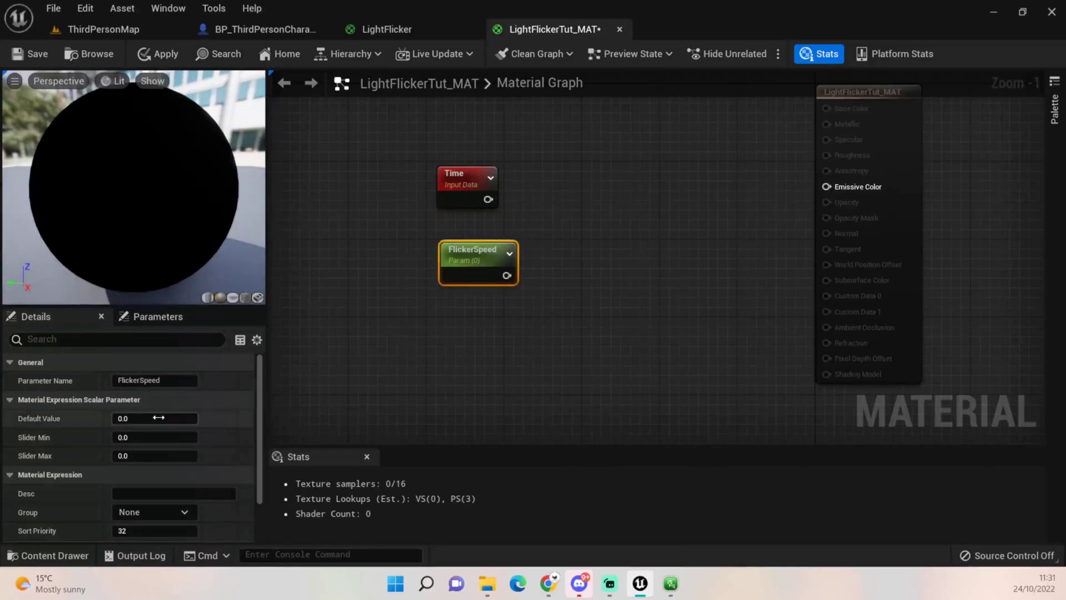
{"action": "type", "text": "2"}
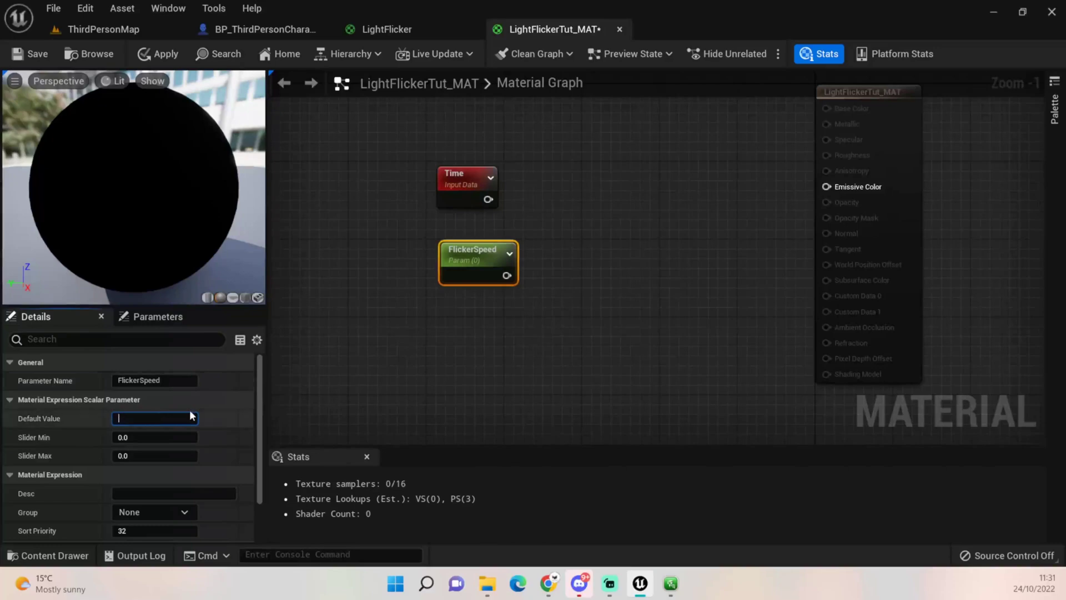
{"action": "key", "text": "Return"}
Step: Arrange the graph, shifting FlickerSpeed left and the material output node further right
{"action": "left_click", "coordinate": [683, 295]}
{"action": "left_click_drag", "start_coordinate": [468, 264], "coordinate": [445, 261]}
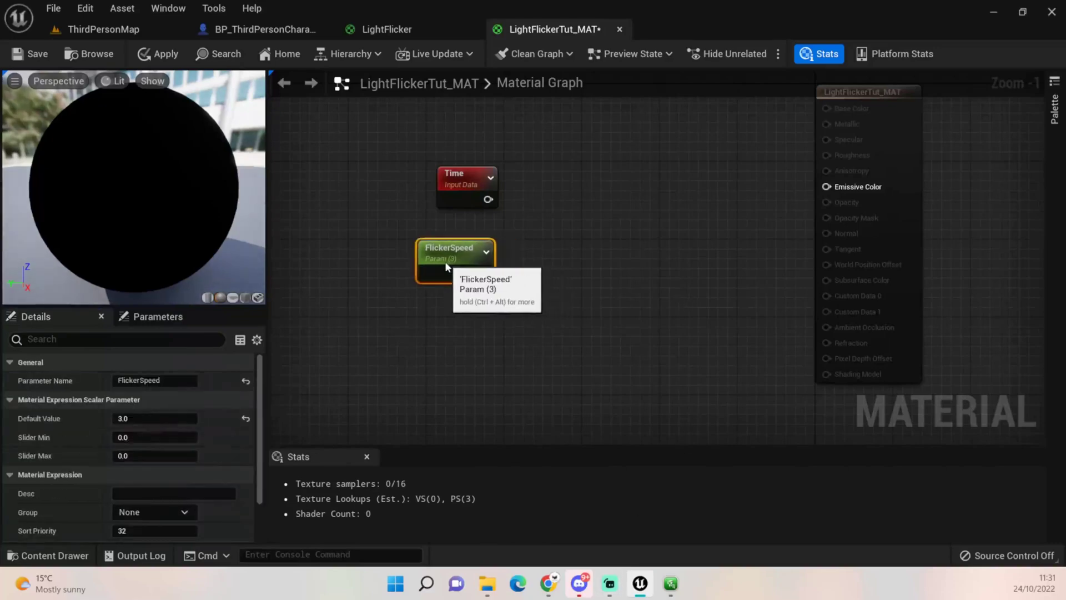
{"action": "left_click", "coordinate": [566, 241]}
{"action": "right_click_drag", "start_coordinate": [565, 241], "coordinate": [531, 265]}
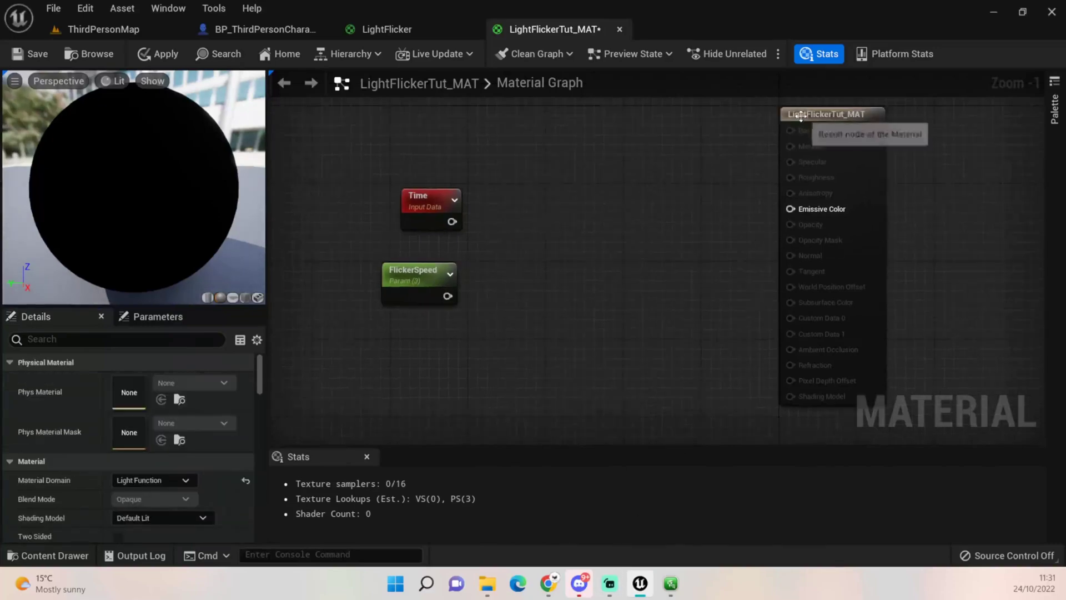
{"action": "left_click_drag", "start_coordinate": [810, 114], "coordinate": [866, 123]}
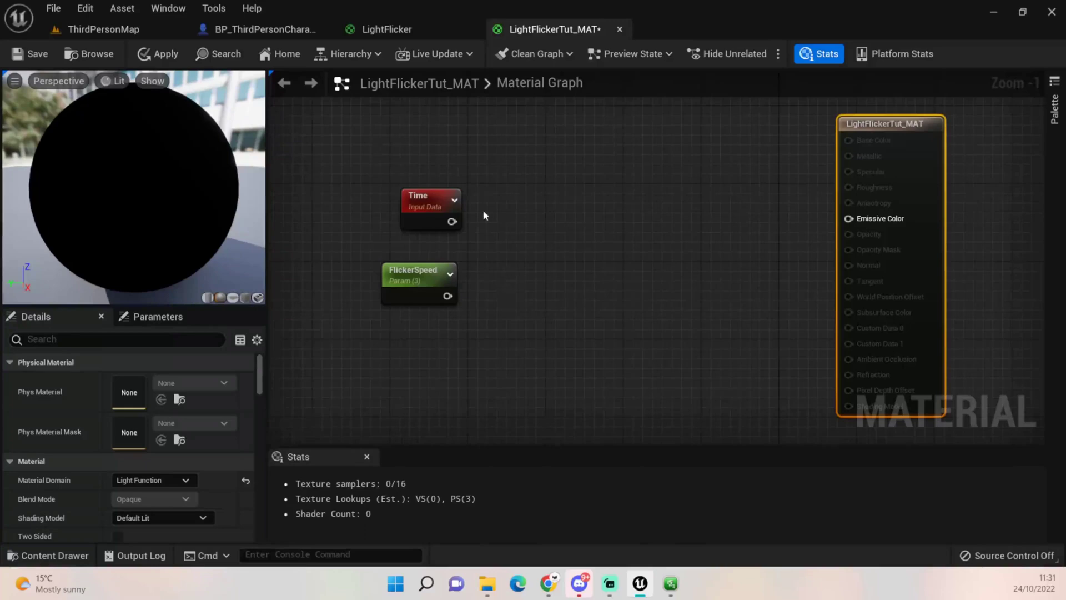
Step: Add a Multiply node with Time in A and FlickerSpeed in B
{"action": "left_click_drag", "start_coordinate": [452, 221], "coordinate": [477, 246]}
{"action": "type", "text": "m"}
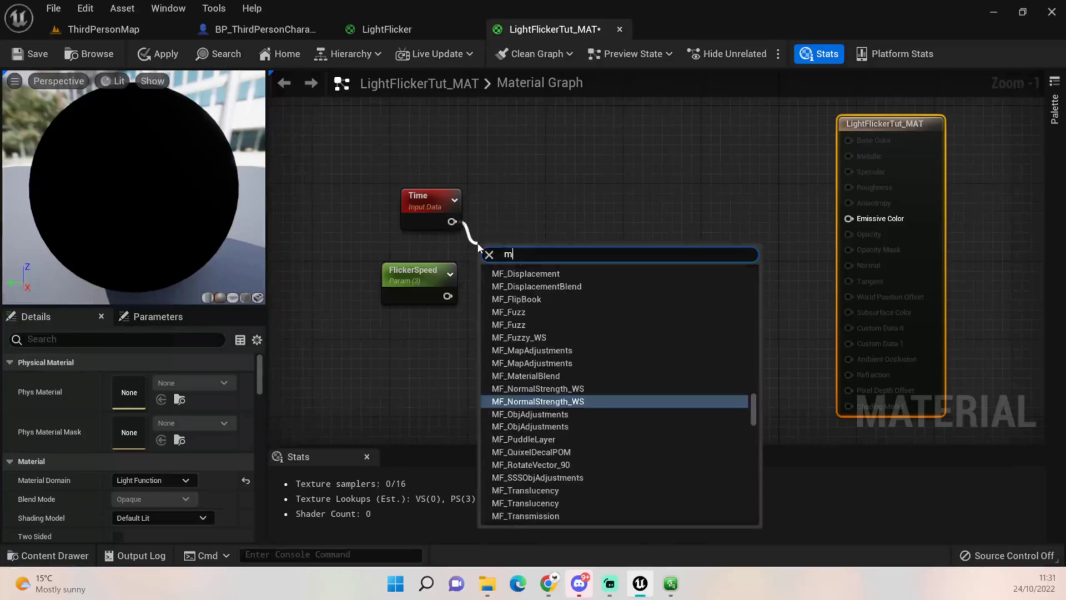
{"action": "key", "text": "BackSpace"}
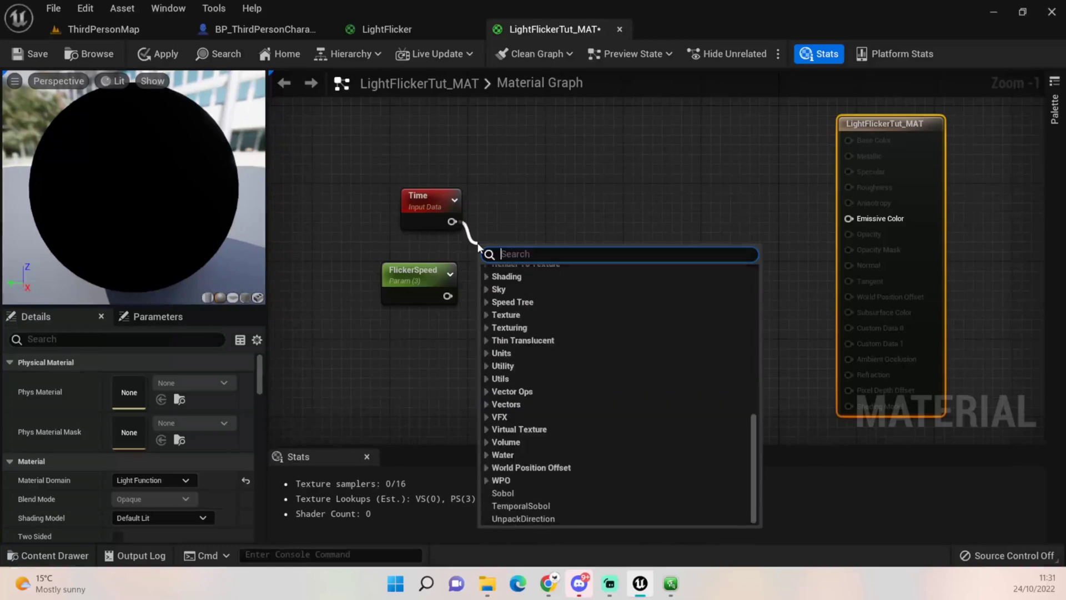
{"action": "left_click", "coordinate": [487, 245]}
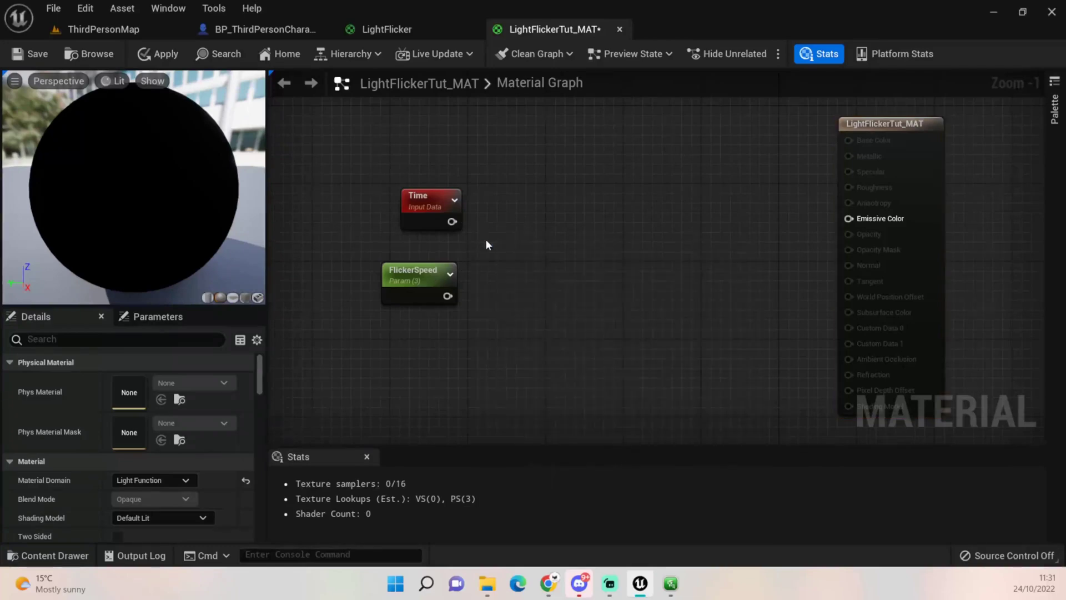
{"action": "left_click", "coordinate": [487, 245]}
{"action": "left_click_drag", "start_coordinate": [452, 221], "coordinate": [492, 261]}
{"action": "left_click_drag", "start_coordinate": [448, 296], "coordinate": [498, 282]}
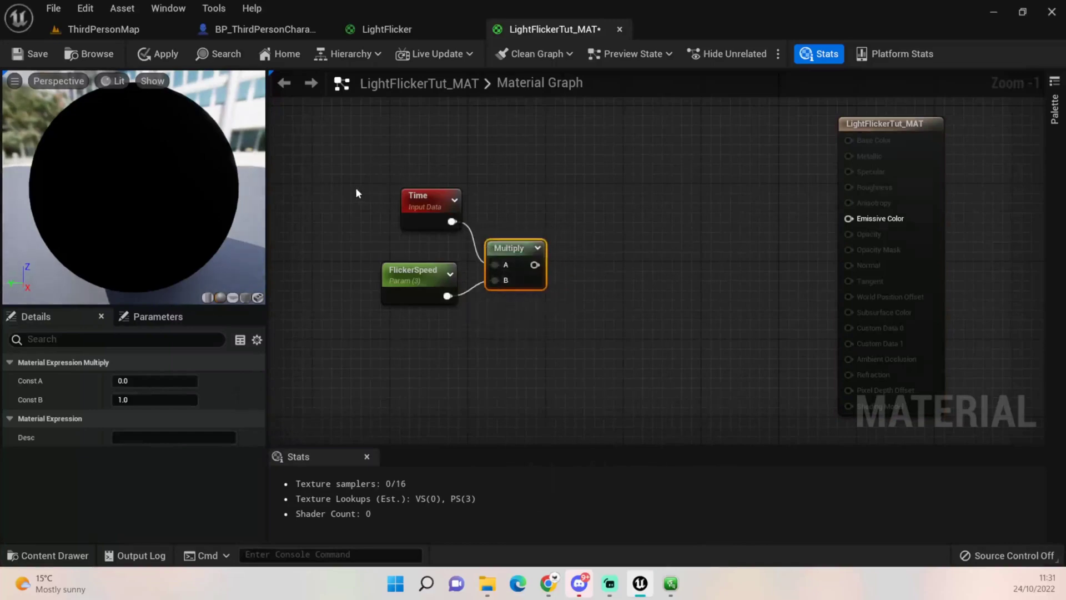
{"action": "left_click_drag", "start_coordinate": [325, 176], "coordinate": [473, 246]}
{"action": "left_click", "coordinate": [561, 238]}
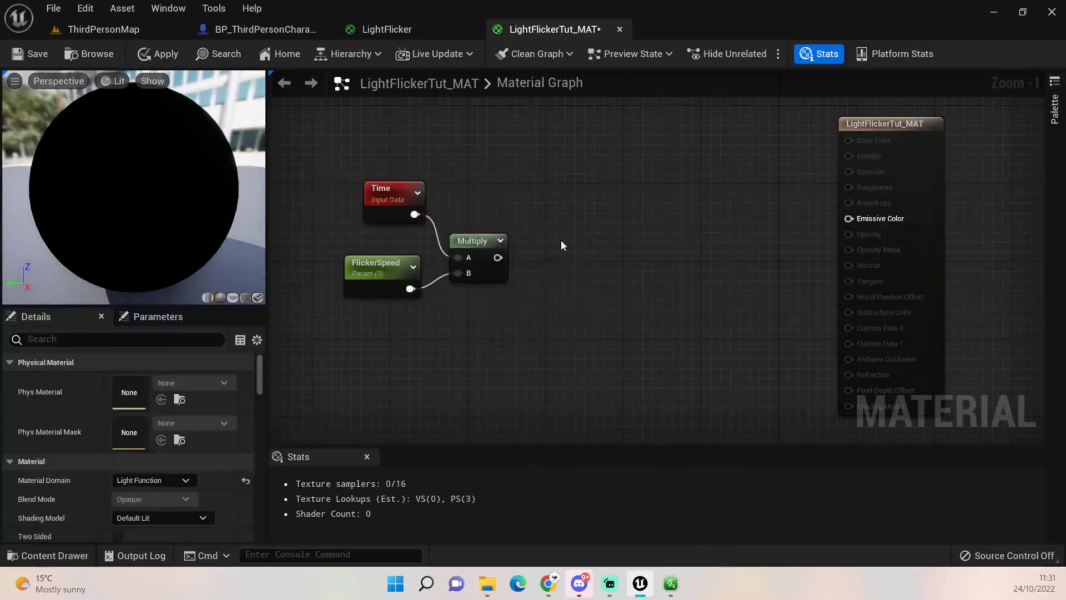
Step: Add a second Multiply node and a Sign node fed by the Time×FlickerSpeed product
{"action": "left_click", "coordinate": [638, 240]}
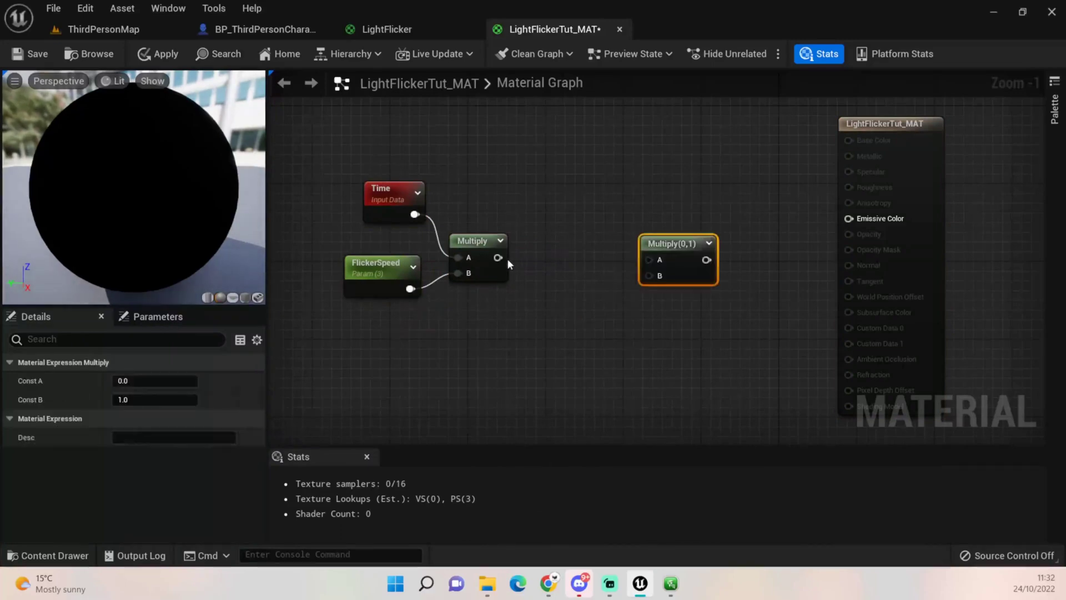
{"action": "left_click_drag", "start_coordinate": [498, 257], "coordinate": [532, 223]}
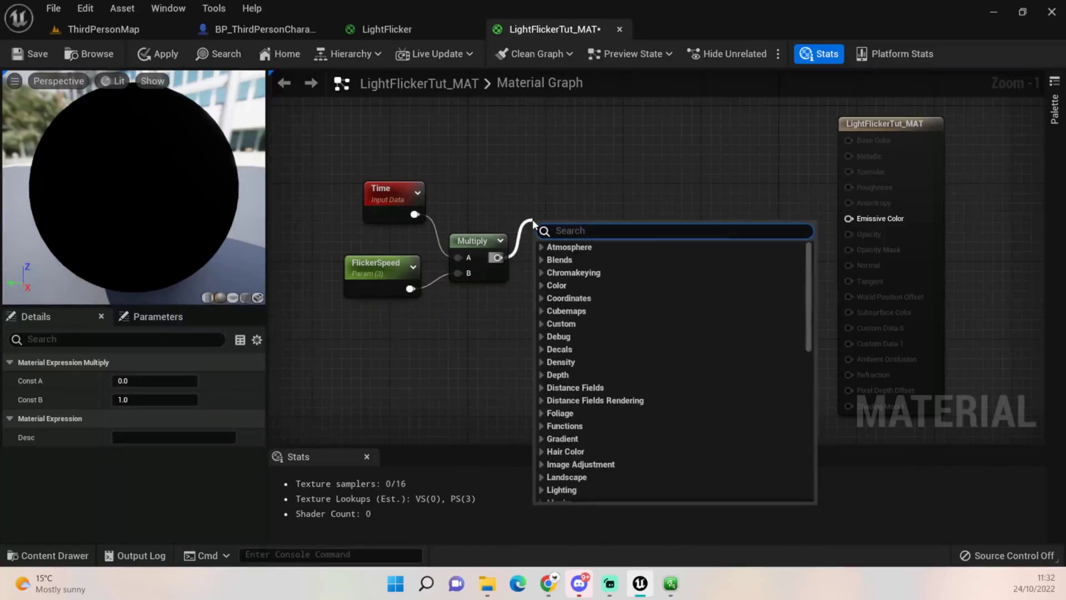
{"action": "type", "text": "Sign"}
{"action": "key", "text": "Return"}
{"action": "left_click_drag", "start_coordinate": [536, 225], "coordinate": [559, 209]}
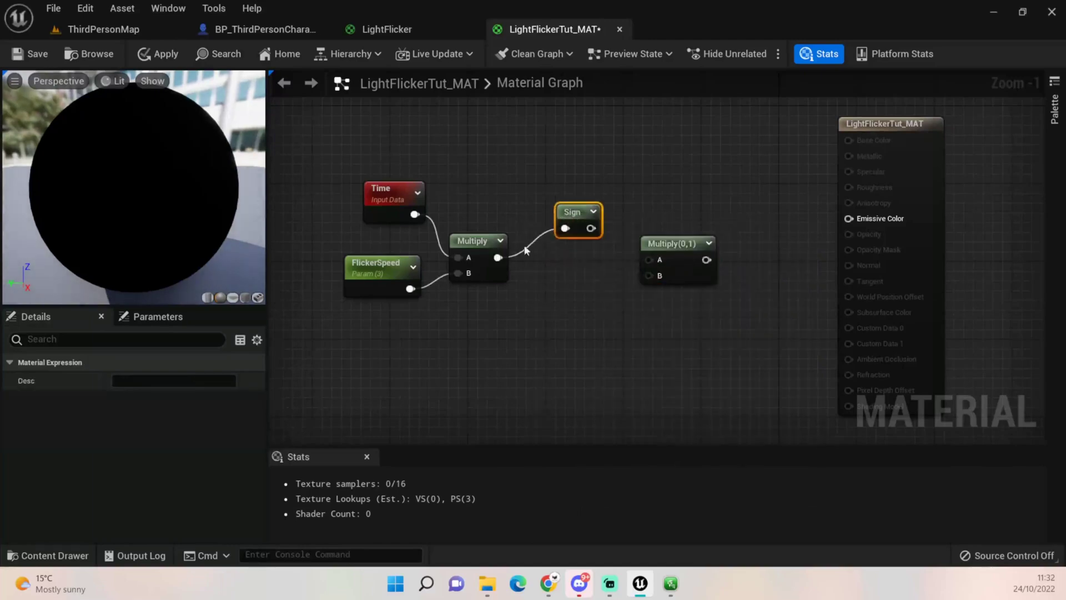
{"action": "left_click_drag", "start_coordinate": [498, 257], "coordinate": [562, 304]}
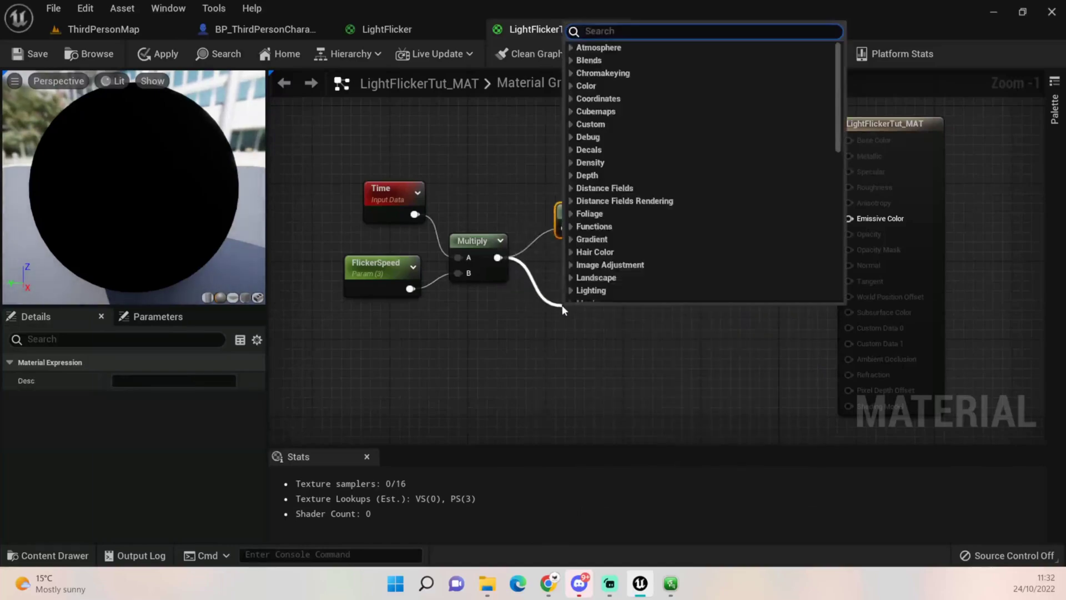
{"action": "type", "text": "Fac"}
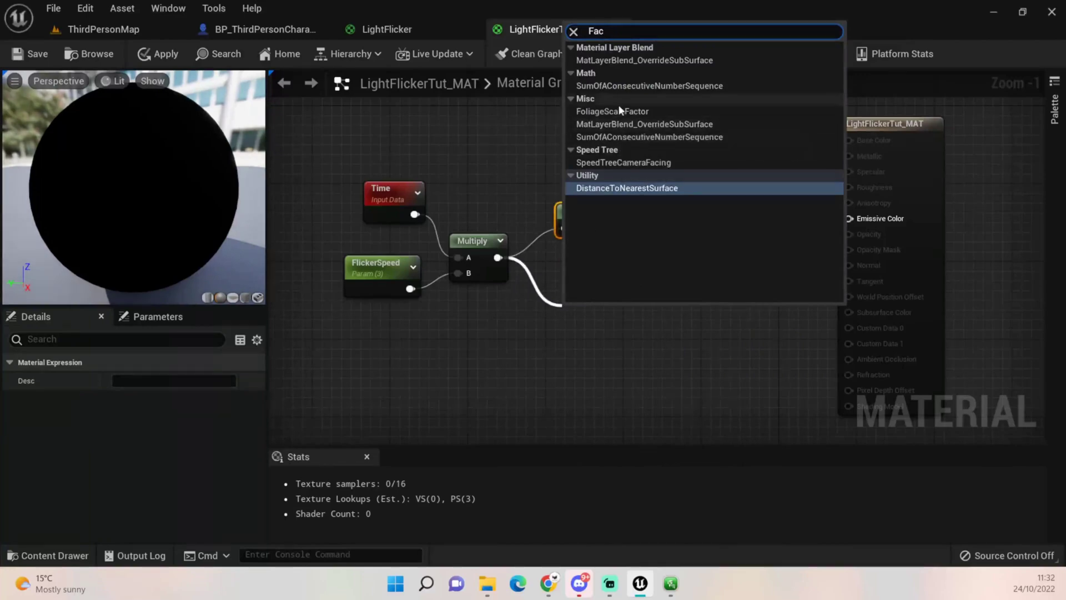
Step: Add a Frac node fed by the Multiply product and place it below Sign
{"action": "key", "text": "BackSpace"}
{"action": "key", "text": "BackSpace"}
{"action": "type", "text": "rac"}
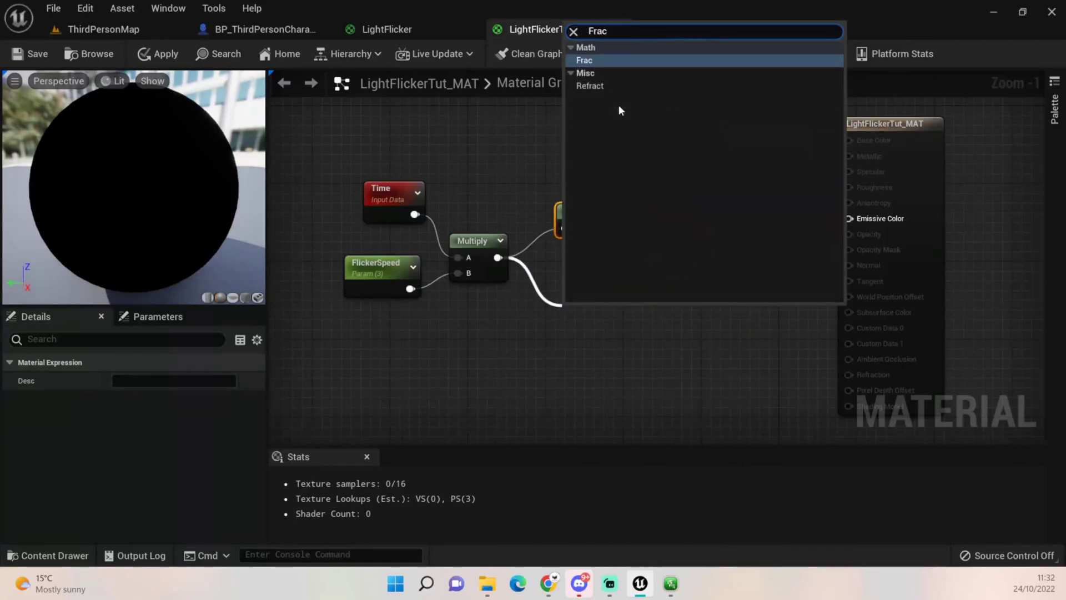
{"action": "left_click", "coordinate": [701, 64]}
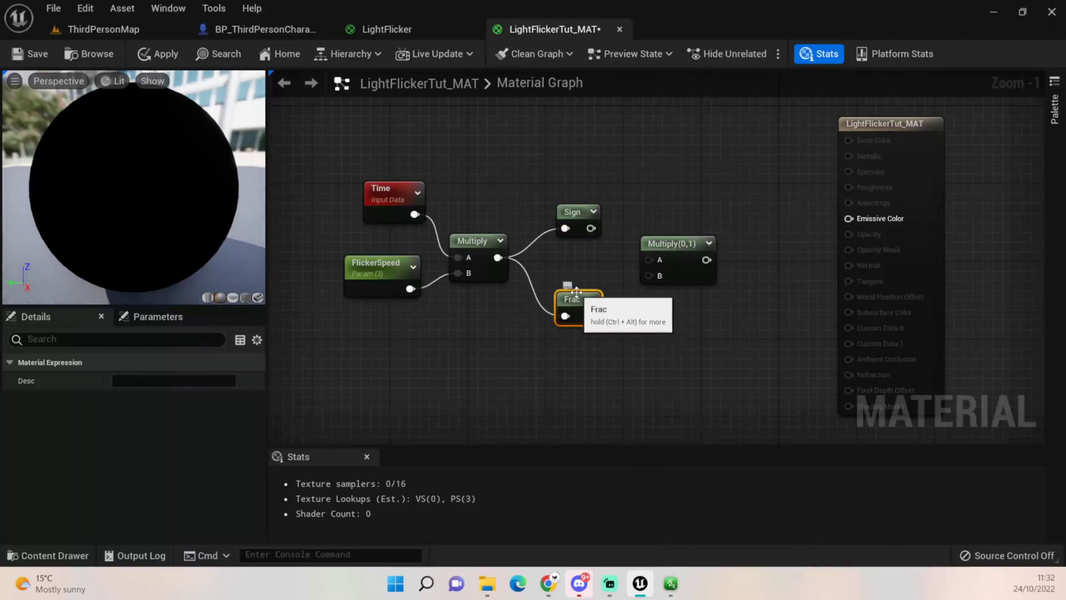
{"action": "left_click_drag", "start_coordinate": [557, 222], "coordinate": [556, 261]}
{"action": "left_click_drag", "start_coordinate": [584, 304], "coordinate": [567, 327]}
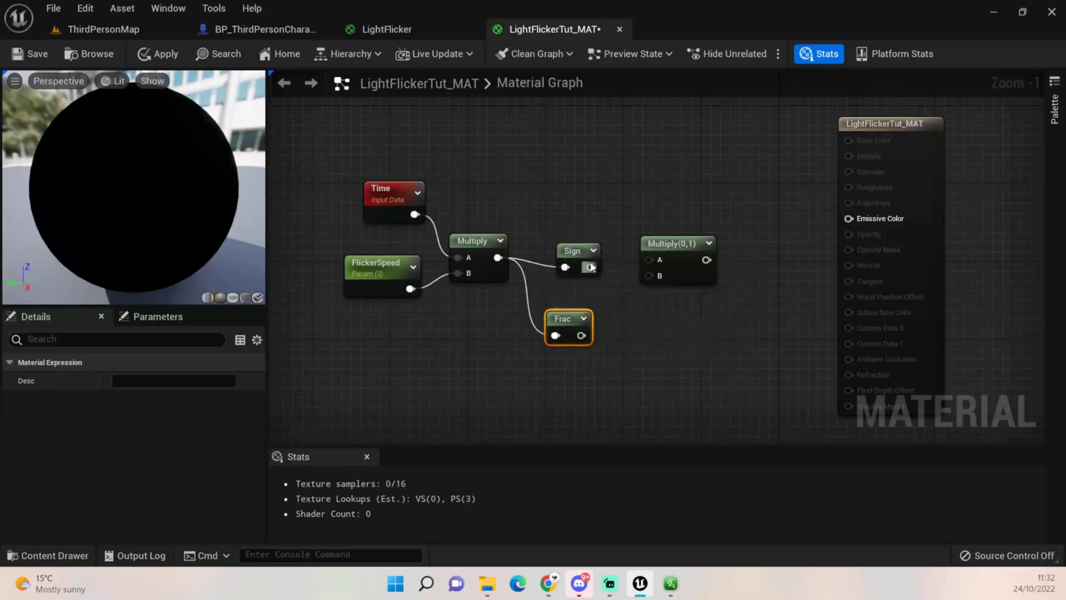
{"action": "left_click_drag", "start_coordinate": [573, 251], "coordinate": [563, 212]}
{"action": "left_click_drag", "start_coordinate": [567, 321], "coordinate": [567, 301]}
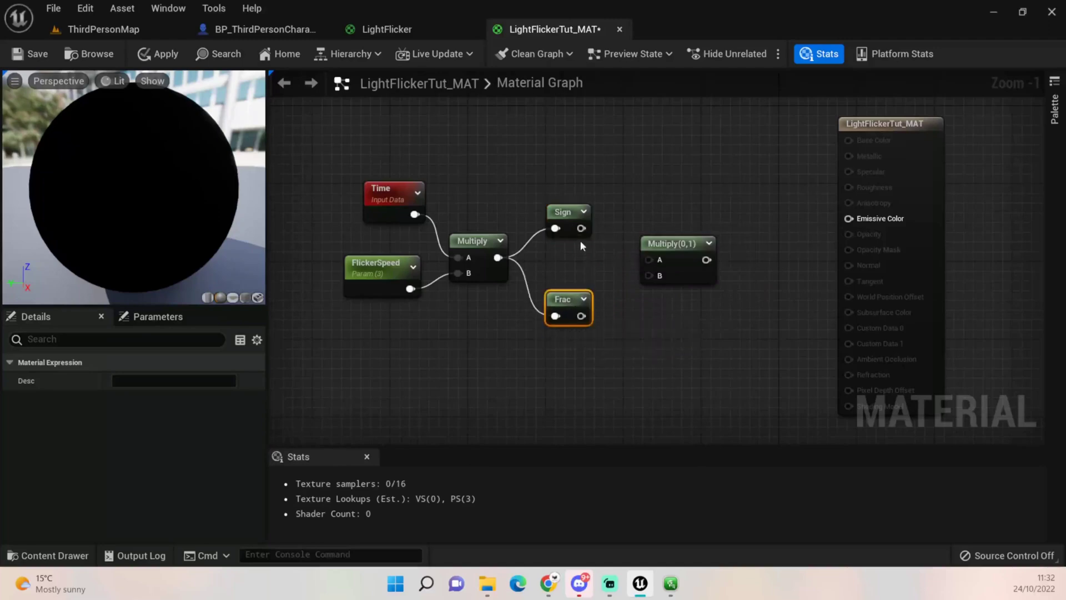
Step: Wire Sign into the second Multiply's A and Frac into its B, then reposition the network
{"action": "left_click_drag", "start_coordinate": [581, 228], "coordinate": [649, 259]}
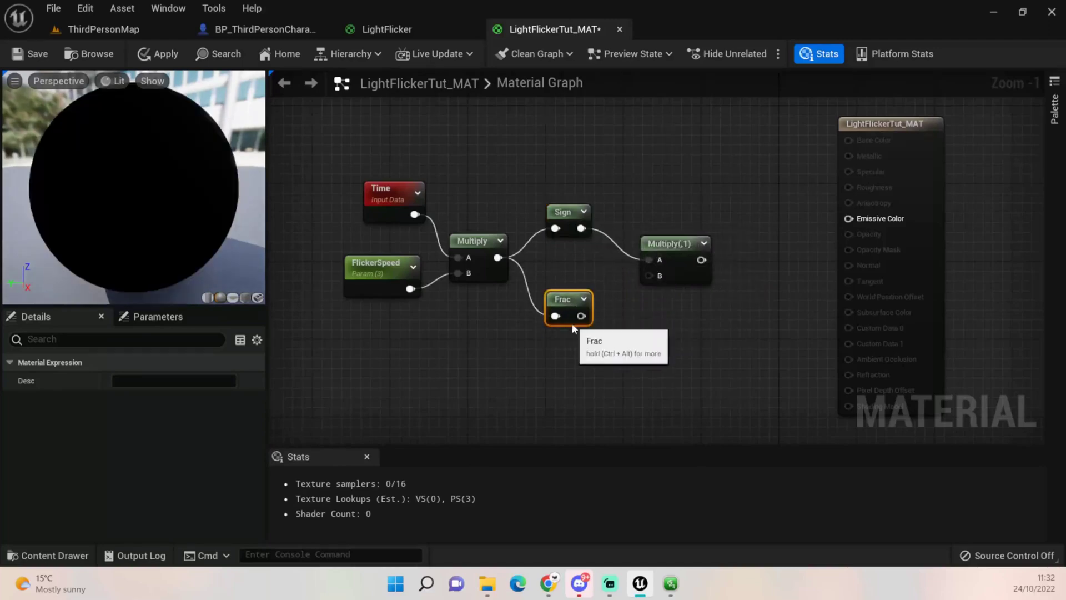
{"action": "left_click_drag", "start_coordinate": [581, 315], "coordinate": [848, 219]}
{"action": "left_click_drag", "start_coordinate": [310, 162], "coordinate": [709, 322]}
{"action": "left_click_drag", "start_coordinate": [458, 254], "coordinate": [555, 215]}
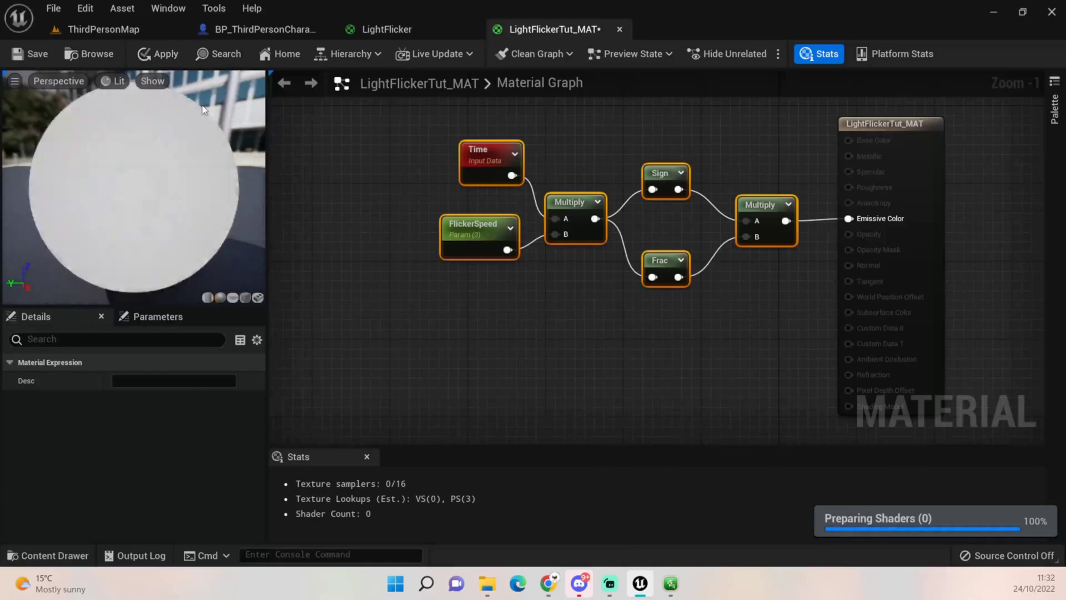
Step: Save LightFlickerTut_MAT with Ctrl+S
{"action": "right_click_drag", "start_coordinate": [317, 214], "coordinate": [307, 222]}
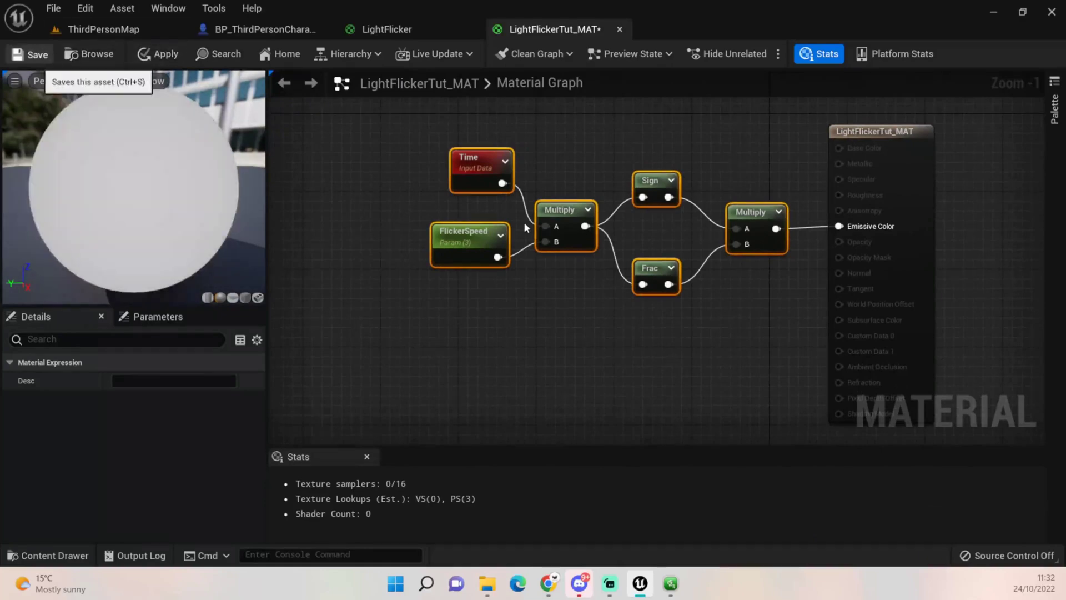
{"action": "key", "text": "ctrl+s"}
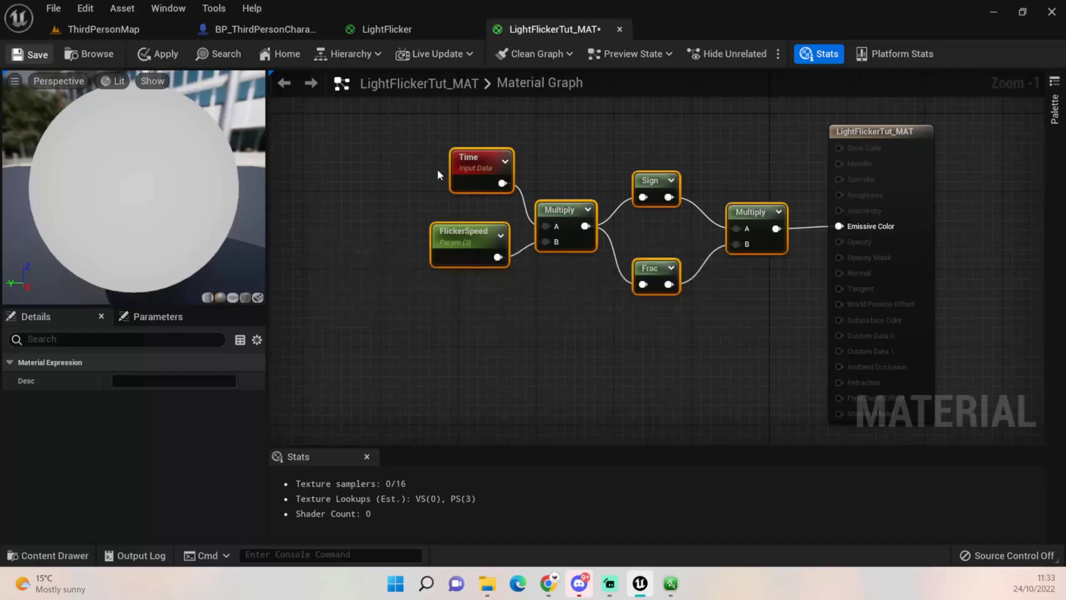
Step: Assign LightFlickerTut_MAT as the right-hand spotlight's Light Function Material
{"action": "left_click", "coordinate": [112, 34]}
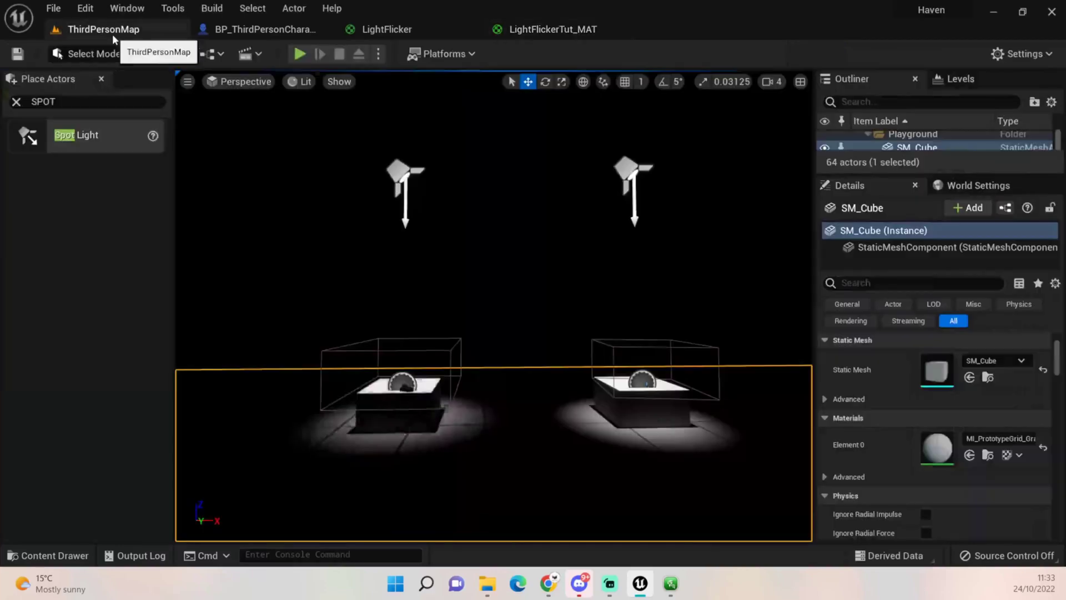
{"action": "left_click", "coordinate": [629, 171]}
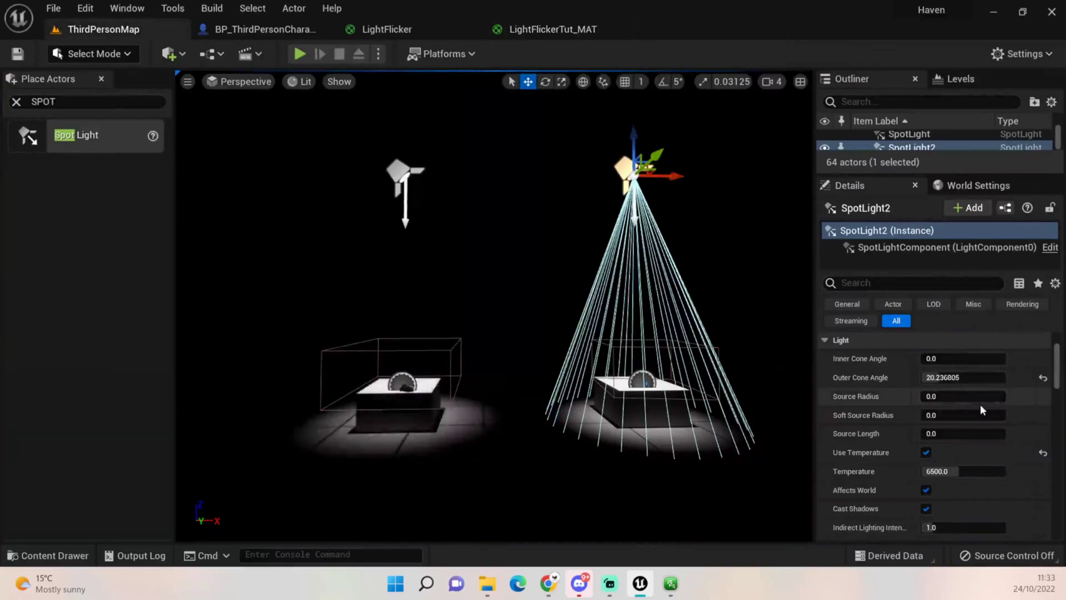
{"action": "scroll", "coordinate": [981, 408], "scroll_direction": "down", "scroll_amount": 5}
{"action": "scroll", "coordinate": [980, 408], "scroll_direction": "down", "scroll_amount": 12}
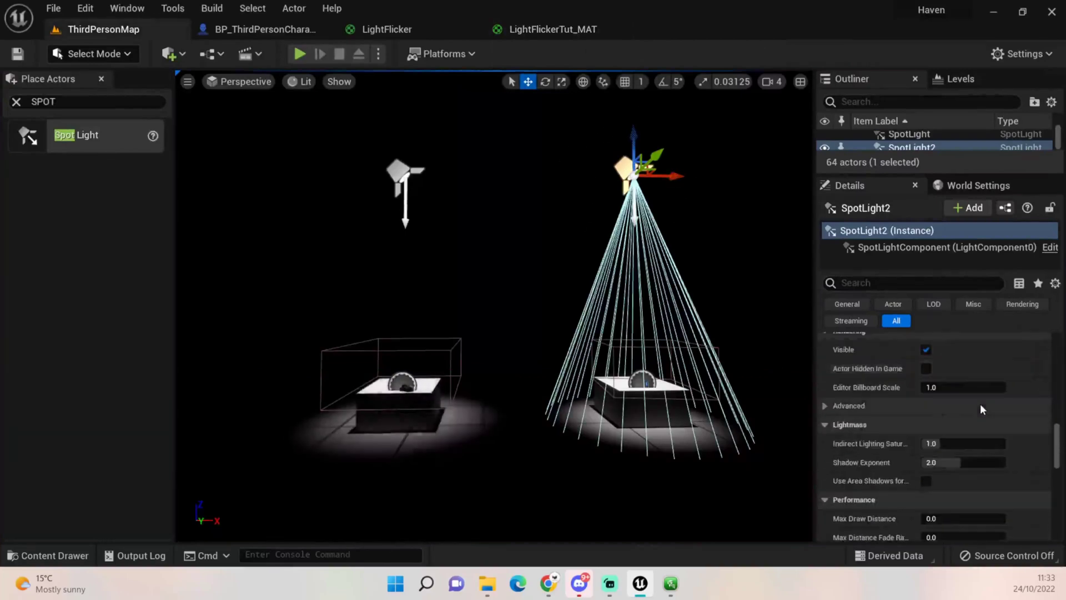
{"action": "scroll", "coordinate": [981, 404], "scroll_direction": "up", "scroll_amount": 1}
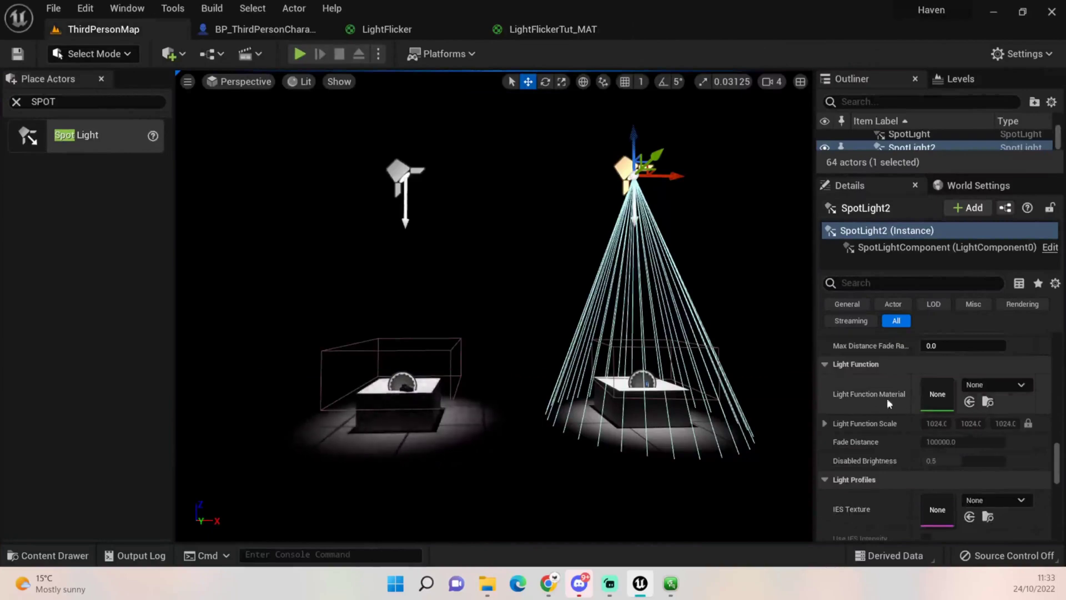
{"action": "left_click", "coordinate": [84, 557]}
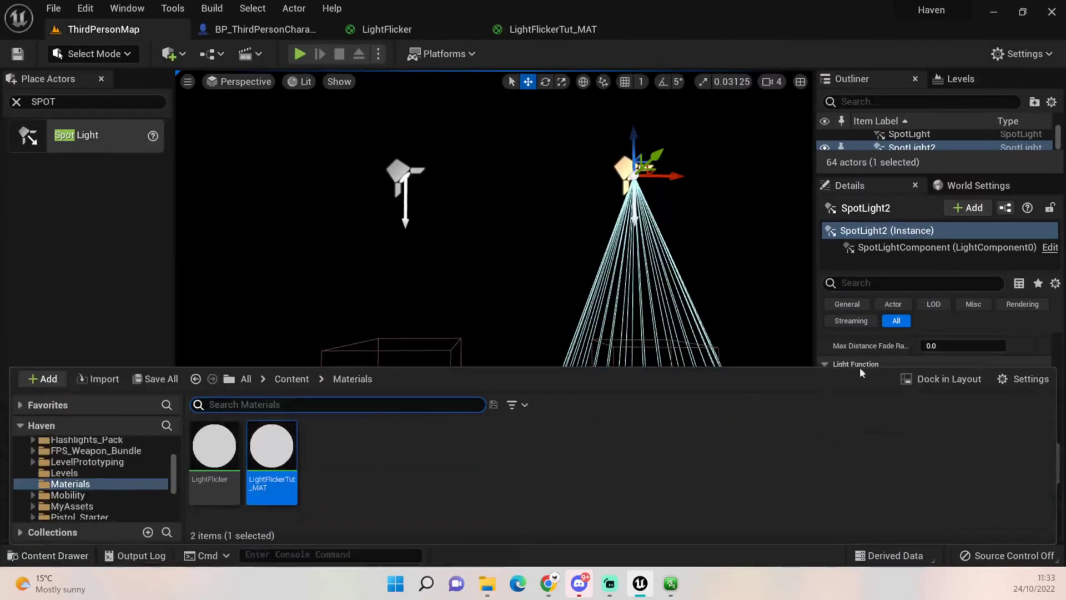
{"action": "left_click_drag", "start_coordinate": [852, 365], "coordinate": [848, 429]}
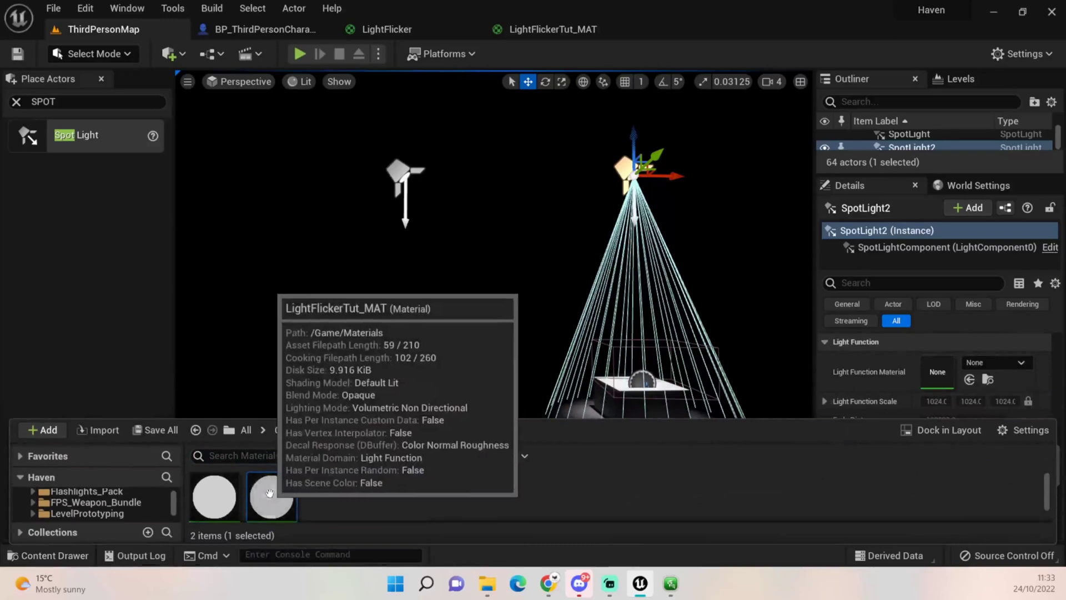
{"action": "left_click_drag", "start_coordinate": [272, 496], "coordinate": [946, 372]}
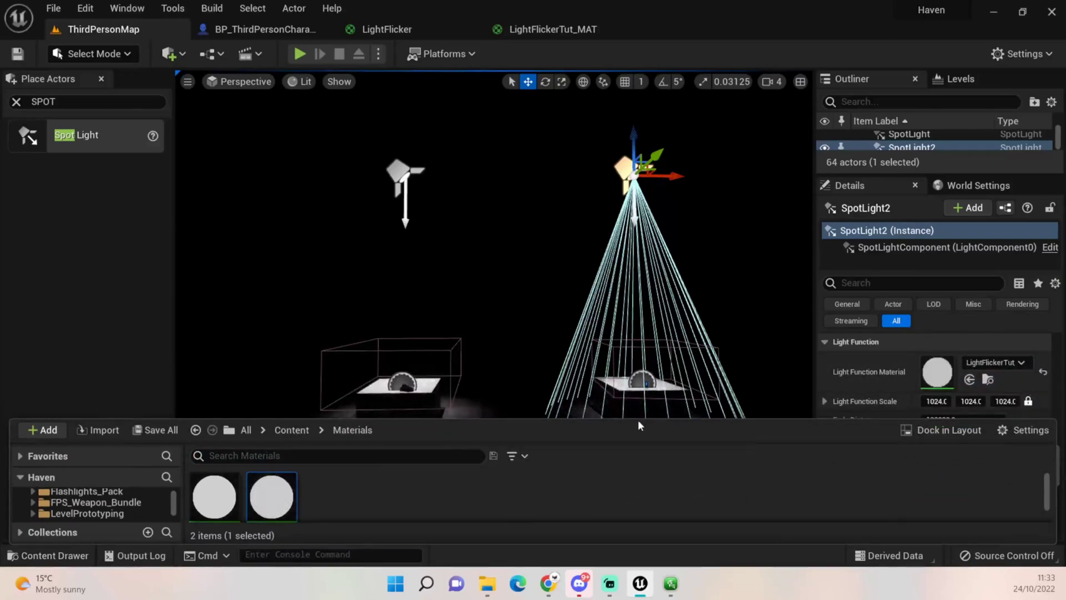
{"action": "left_click", "coordinate": [495, 293]}
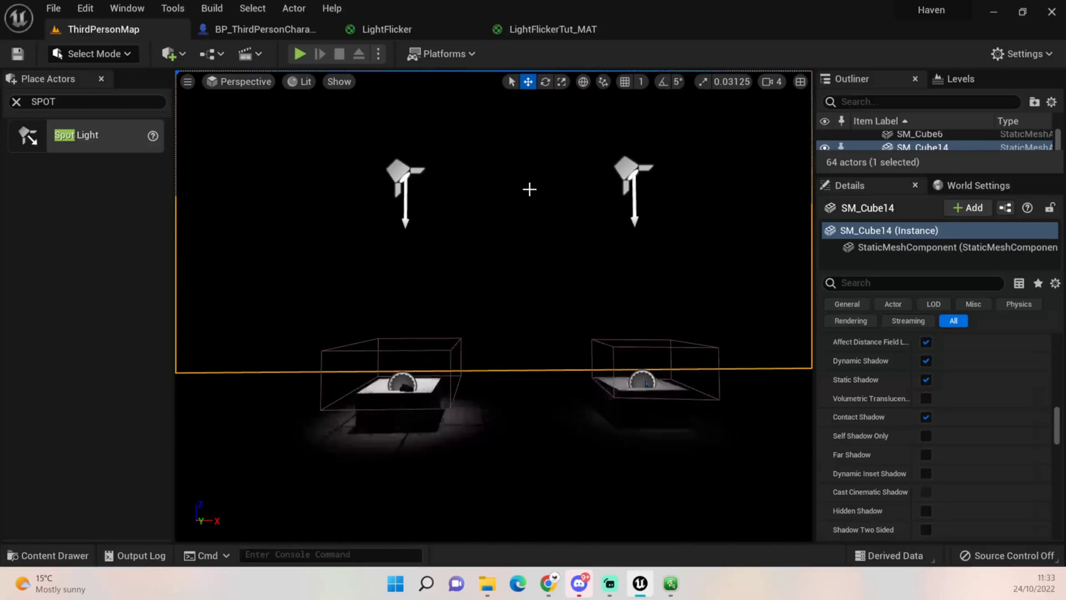
{"action": "left_click_drag", "start_coordinate": [593, 361], "coordinate": [391, 156]}
{"action": "left_click", "coordinate": [300, 54]}
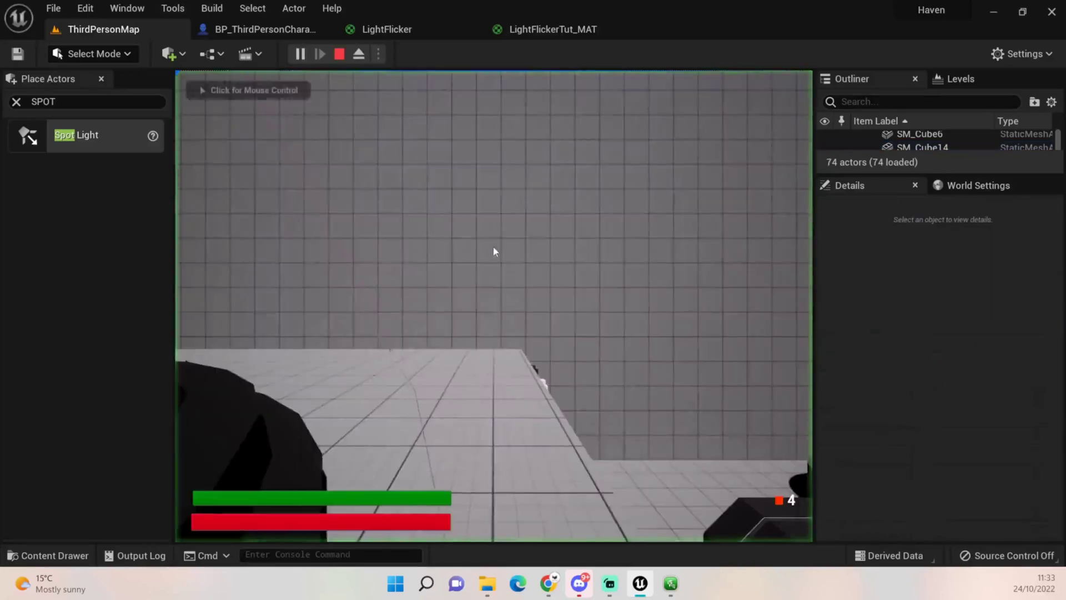
{"action": "key", "text": "w"}
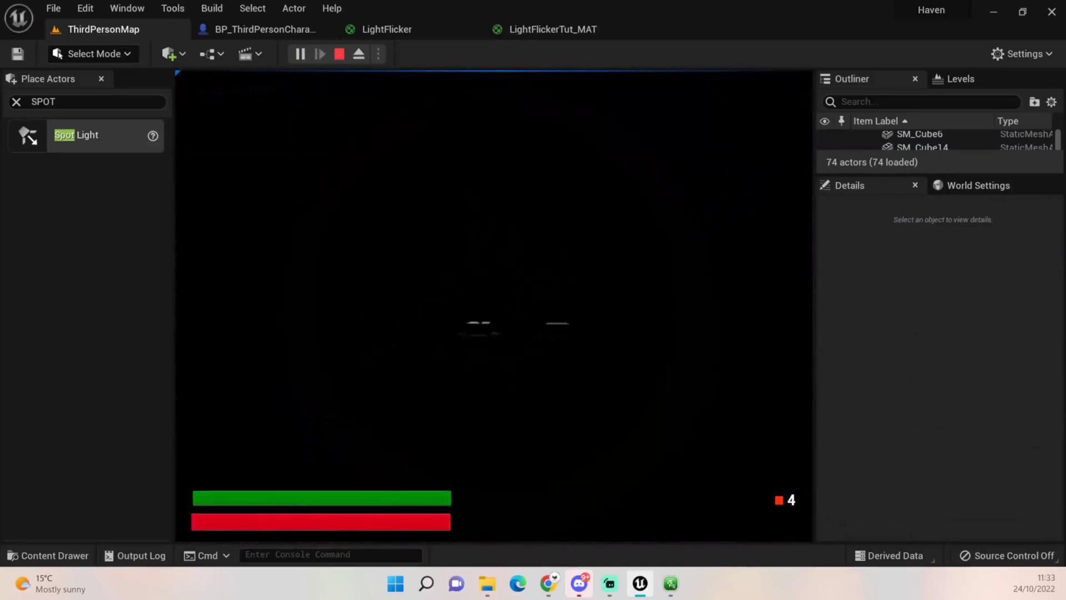
{"action": "key", "text": "w"}
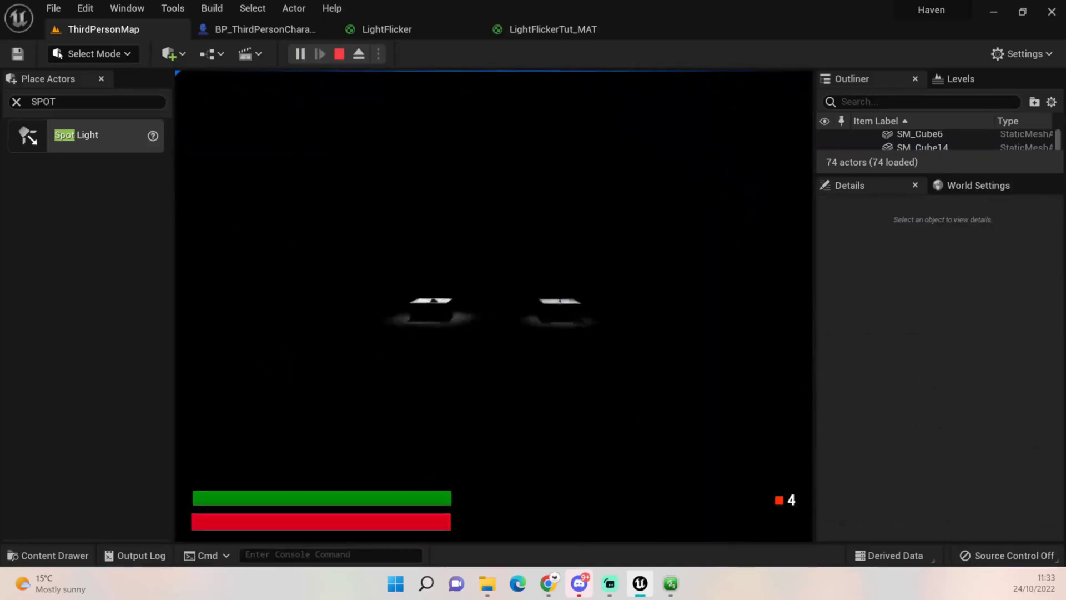
{"action": "key", "text": "w"}
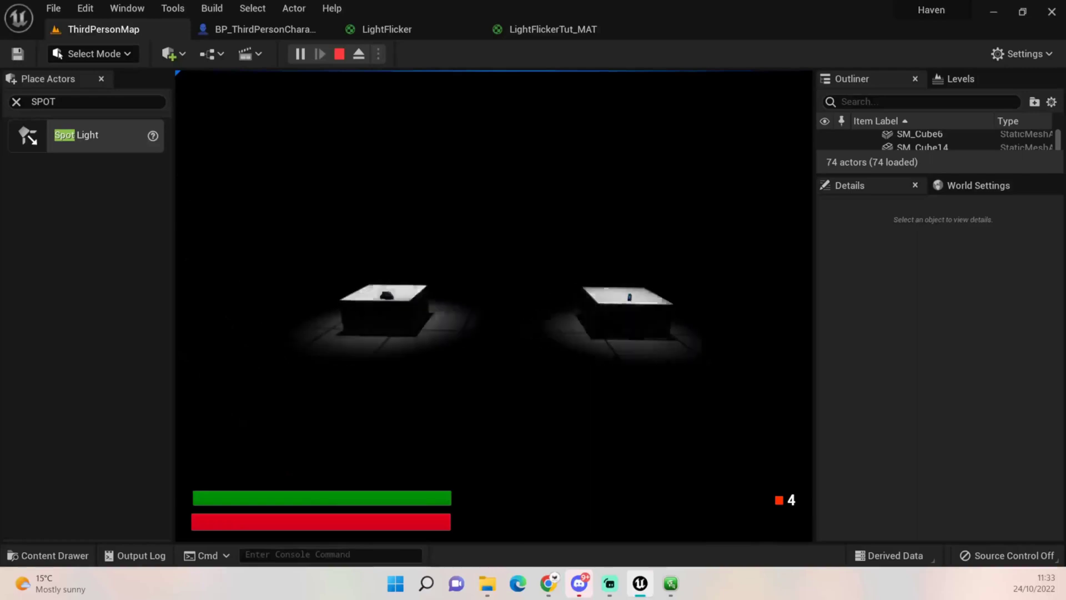
{"action": "key", "text": "w"}
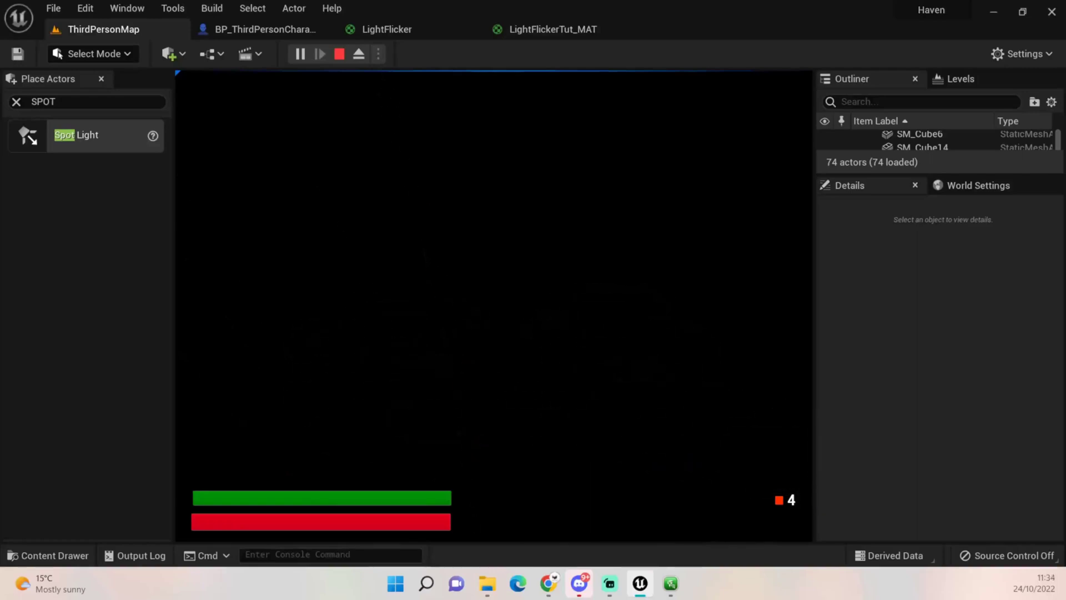
Step: Stop play, select and focus the left spotlight, and bring its Light settings into view
{"action": "key", "text": "Escape"}
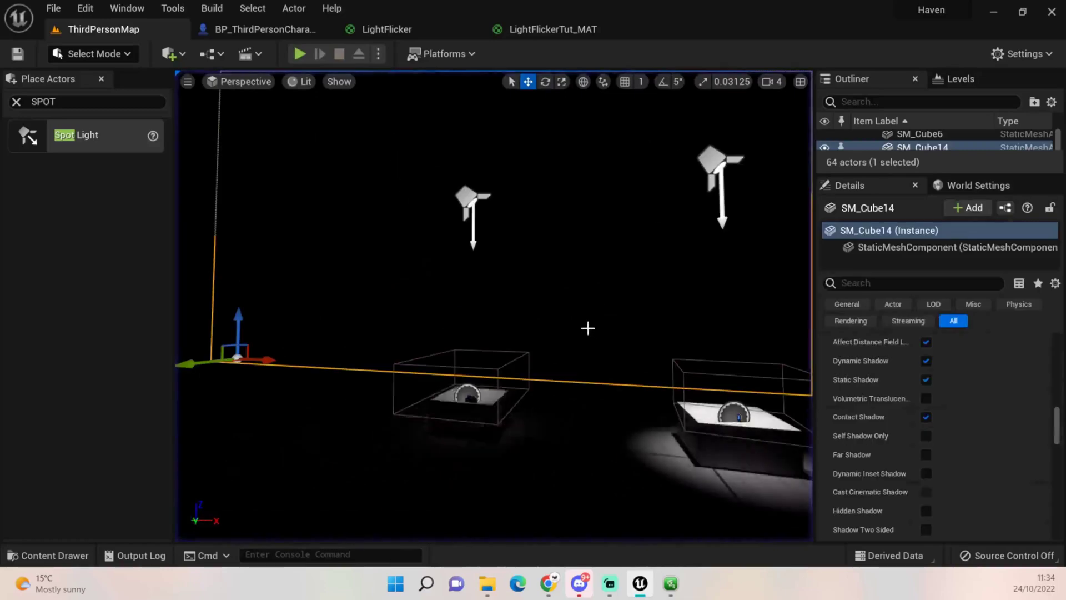
{"action": "left_click", "coordinate": [470, 204]}
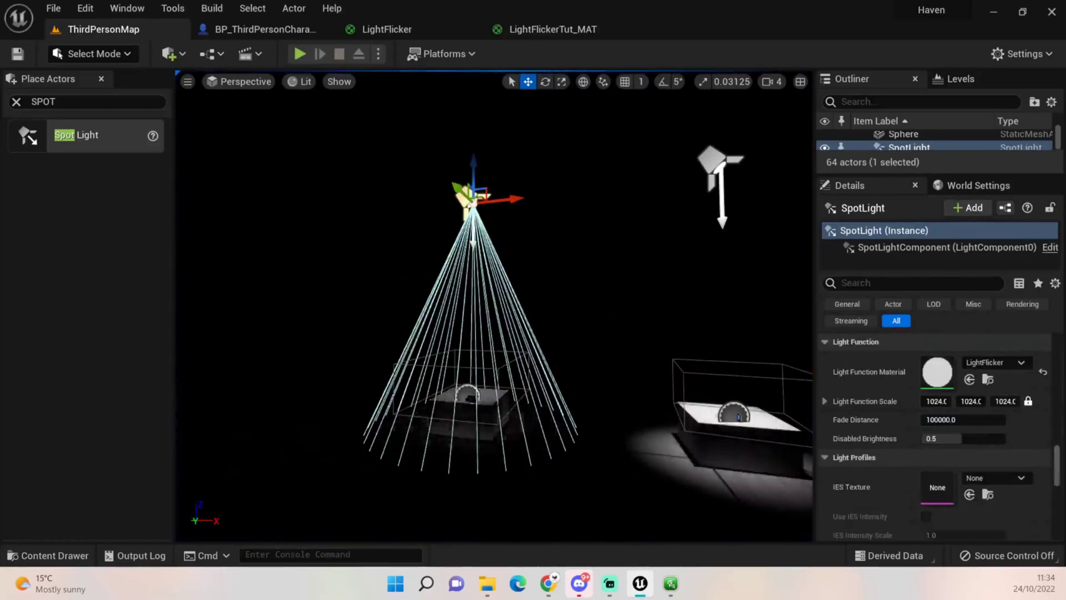
{"action": "key", "text": "f"}
{"action": "scroll", "coordinate": [892, 393], "scroll_direction": "up", "scroll_amount": 3}
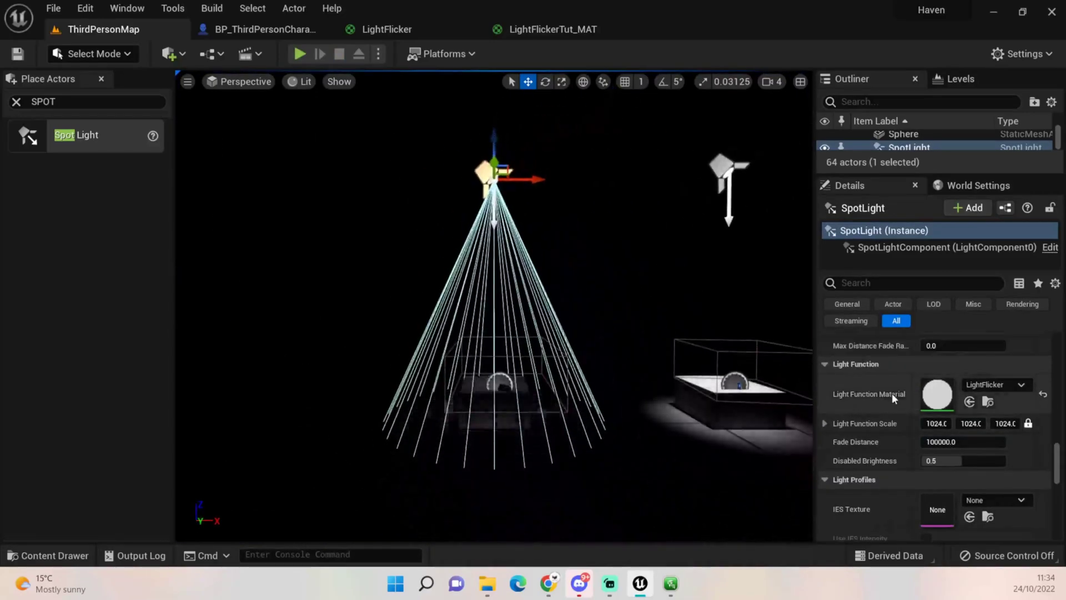
{"action": "scroll", "coordinate": [891, 405], "scroll_direction": "up", "scroll_amount": 3}
{"action": "scroll", "coordinate": [892, 404], "scroll_direction": "up", "scroll_amount": 3}
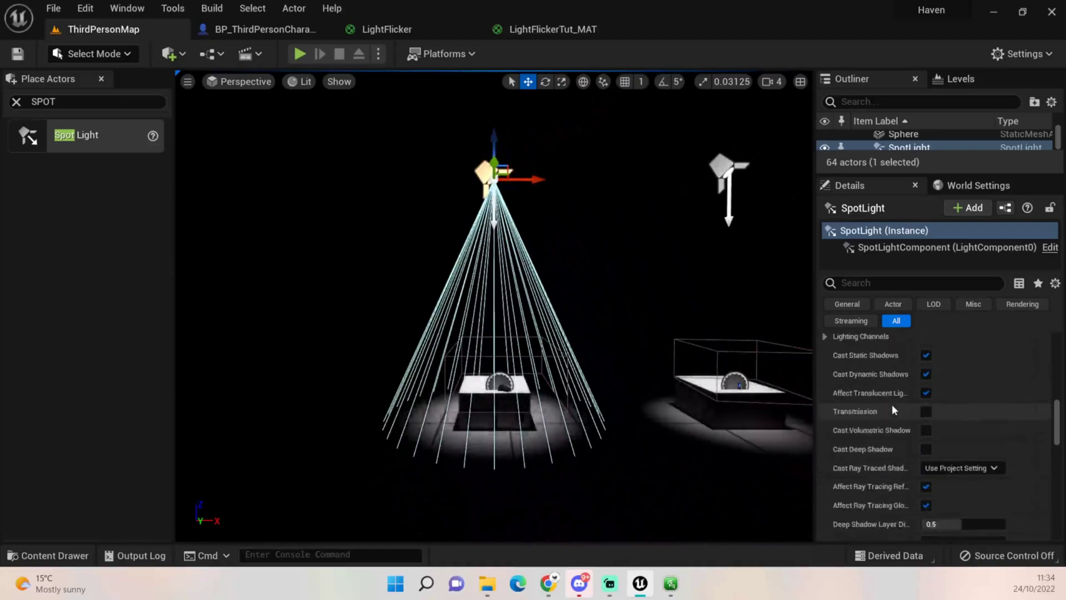
{"action": "scroll", "coordinate": [897, 408], "scroll_direction": "up", "scroll_amount": 6}
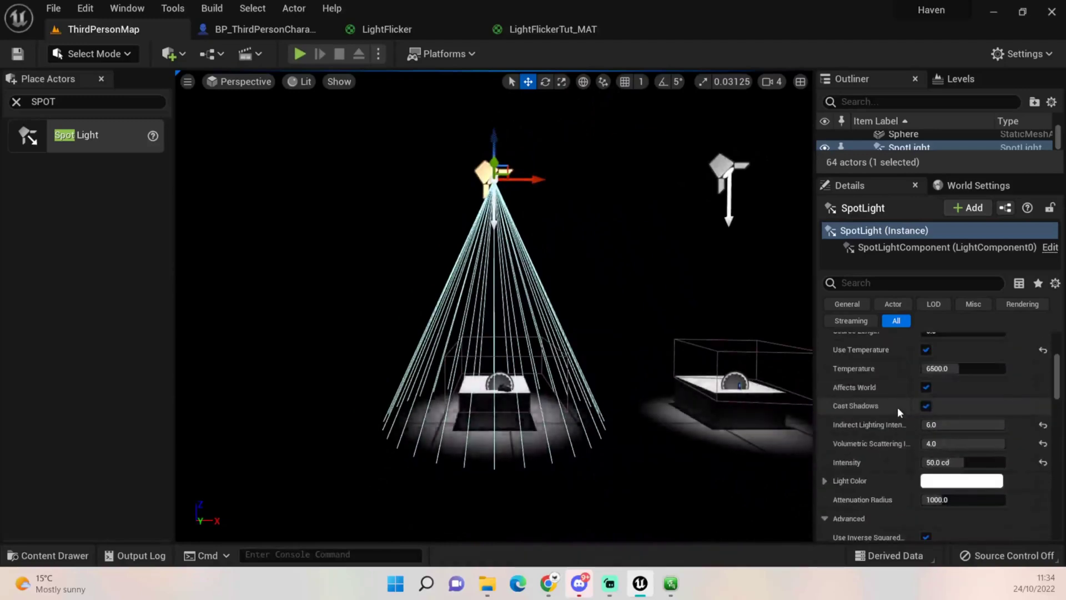
{"action": "scroll", "coordinate": [901, 438], "scroll_direction": "up", "scroll_amount": 4}
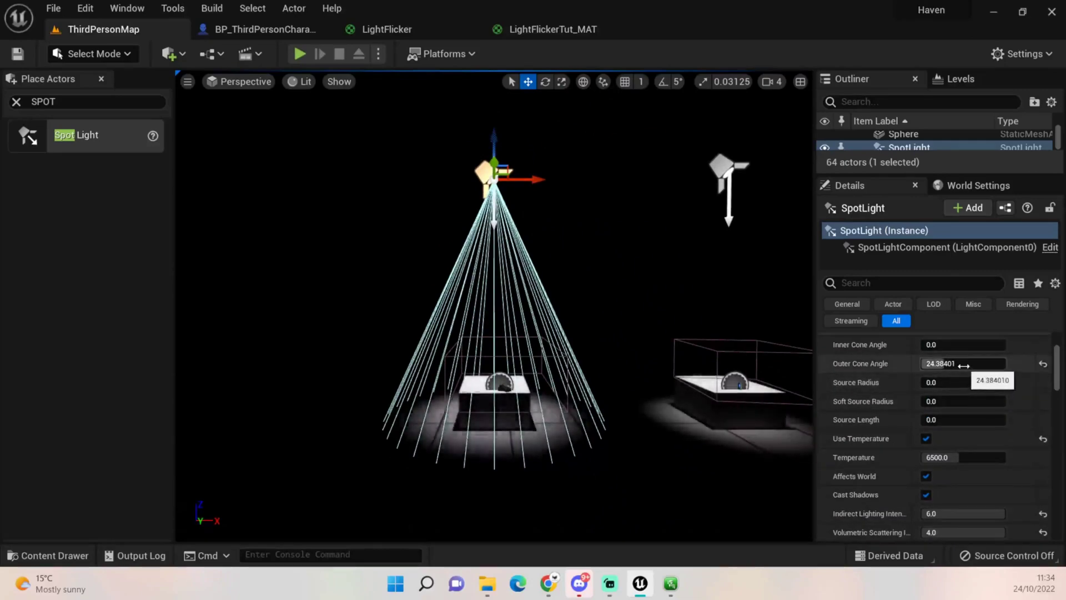
Step: Set the left spotlight's outer cone angle to about 46.63 and inner to about 33.86
{"action": "left_click_drag", "start_coordinate": [964, 365], "coordinate": [1002, 366]}
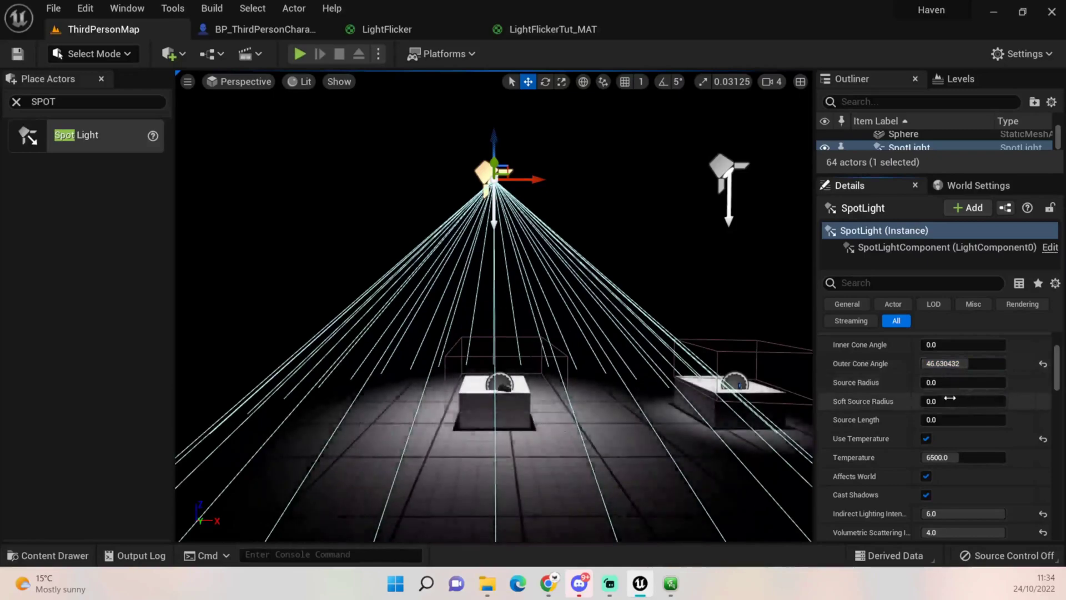
{"action": "left_click_drag", "start_coordinate": [951, 345], "coordinate": [981, 345]}
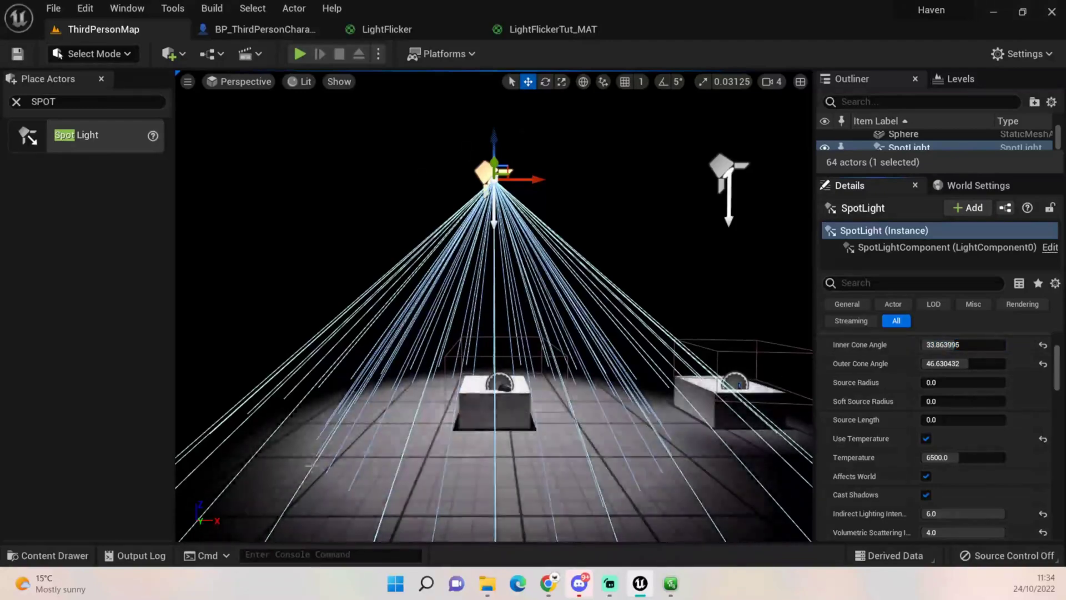
{"action": "left_click_drag", "start_coordinate": [247, 476], "coordinate": [272, 491]}
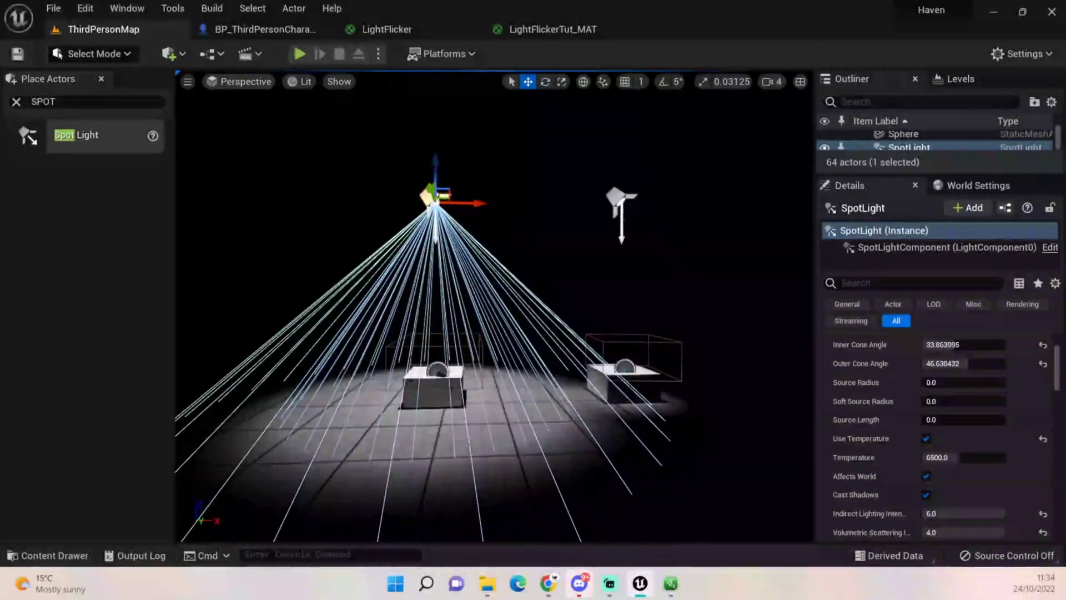